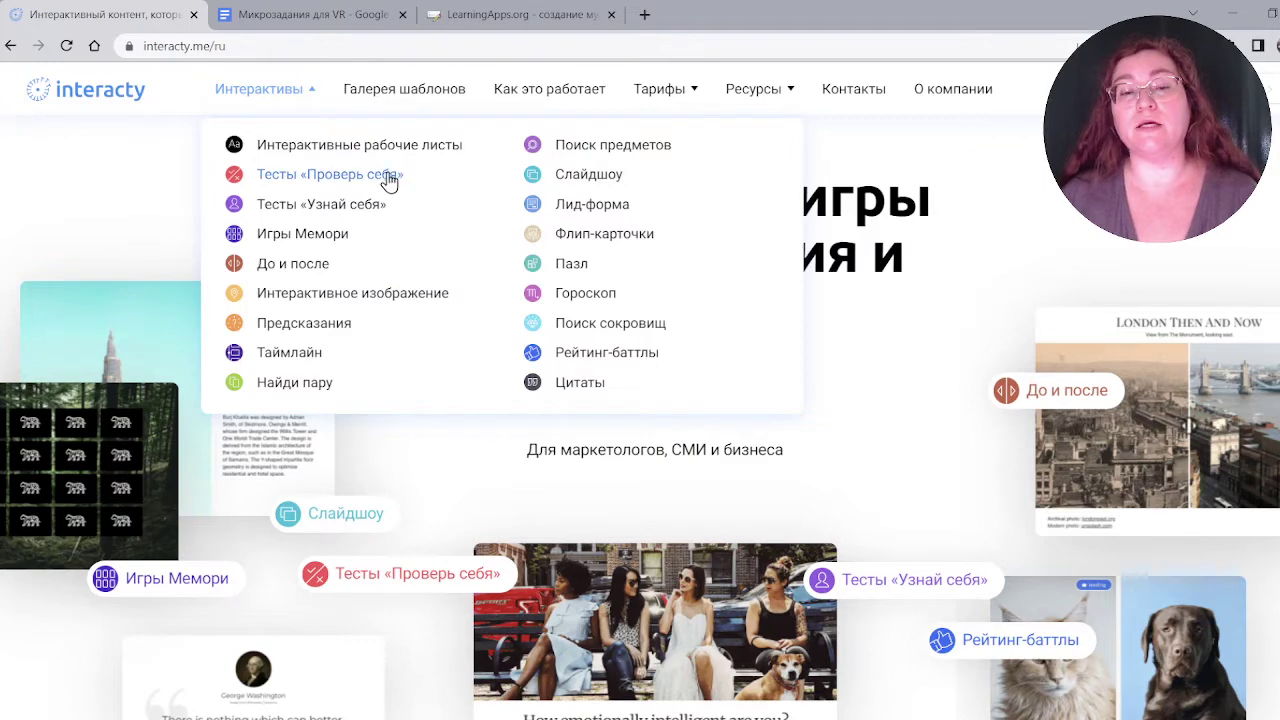
Step: View the «Проверь себя» tests product page, go to the account's projects, and create a new project from scratch
{"action": "left_click", "coordinate": [388, 174]}
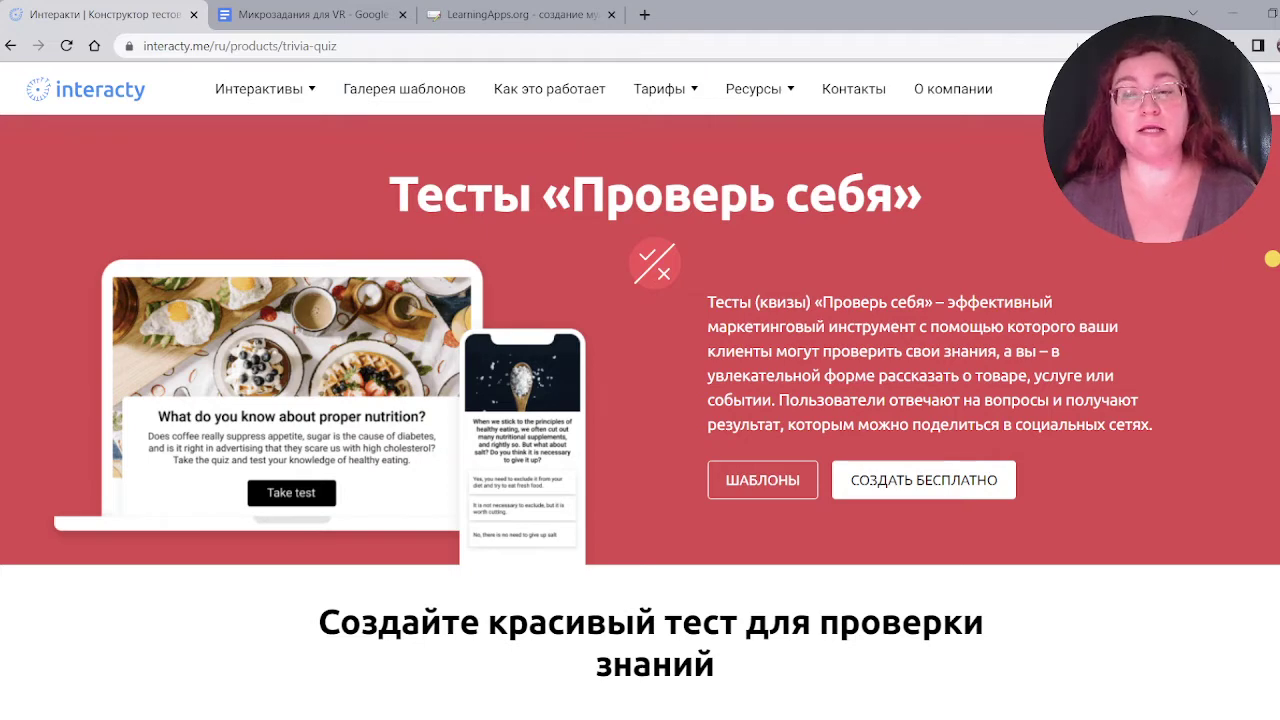
{"action": "left_click", "coordinate": [1200, 89]}
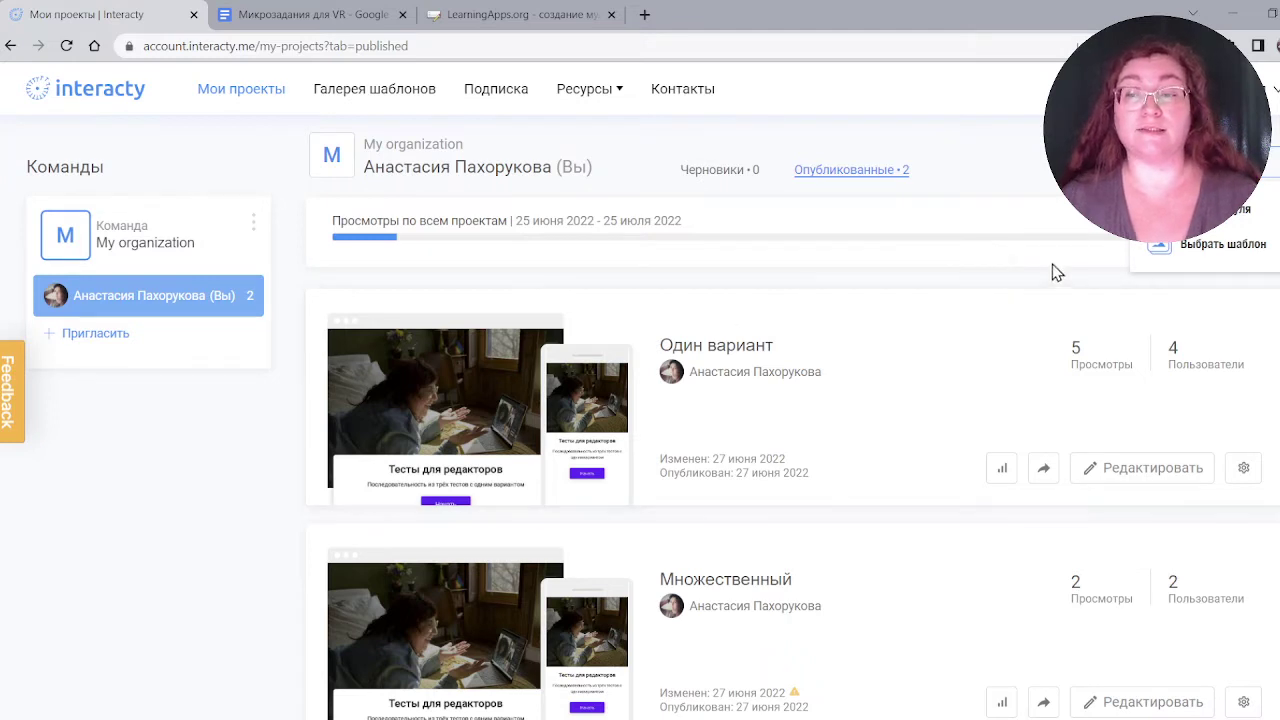
{"action": "left_click", "coordinate": [1250, 222]}
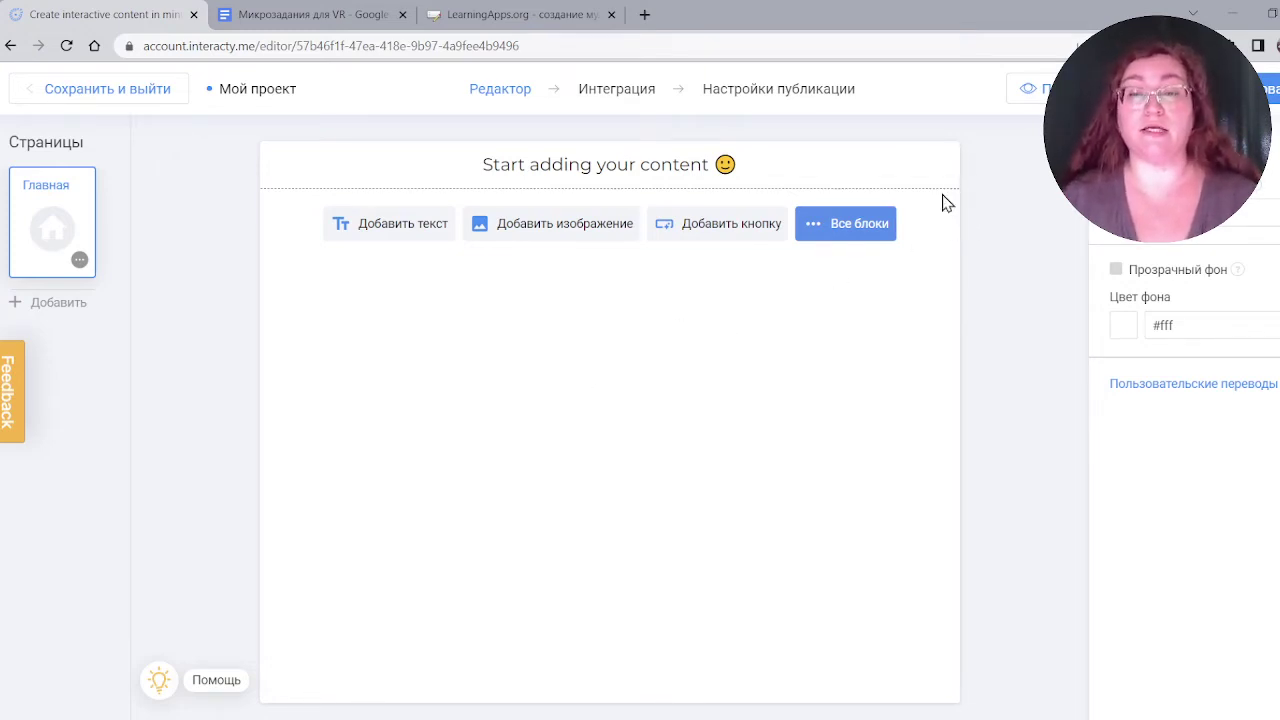
Step: Delete the default "Start adding your content" text block from the main page
{"action": "left_click", "coordinate": [495, 168]}
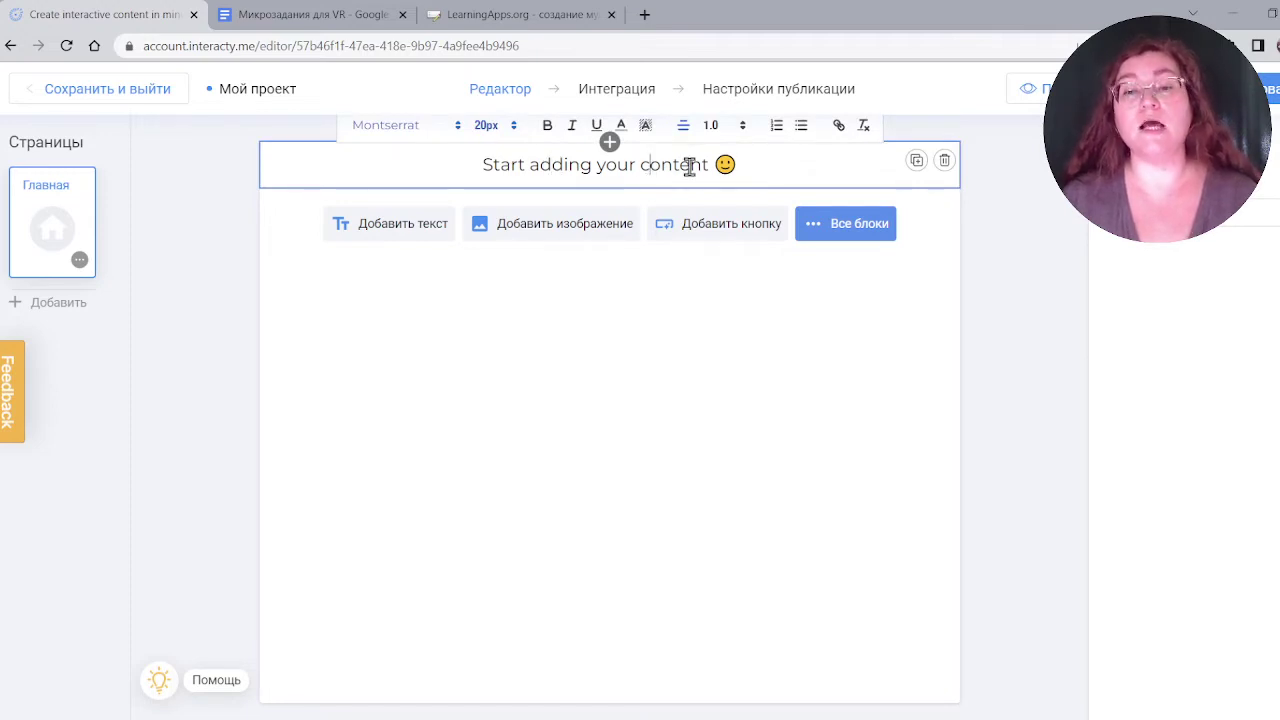
{"action": "left_click", "coordinate": [944, 163]}
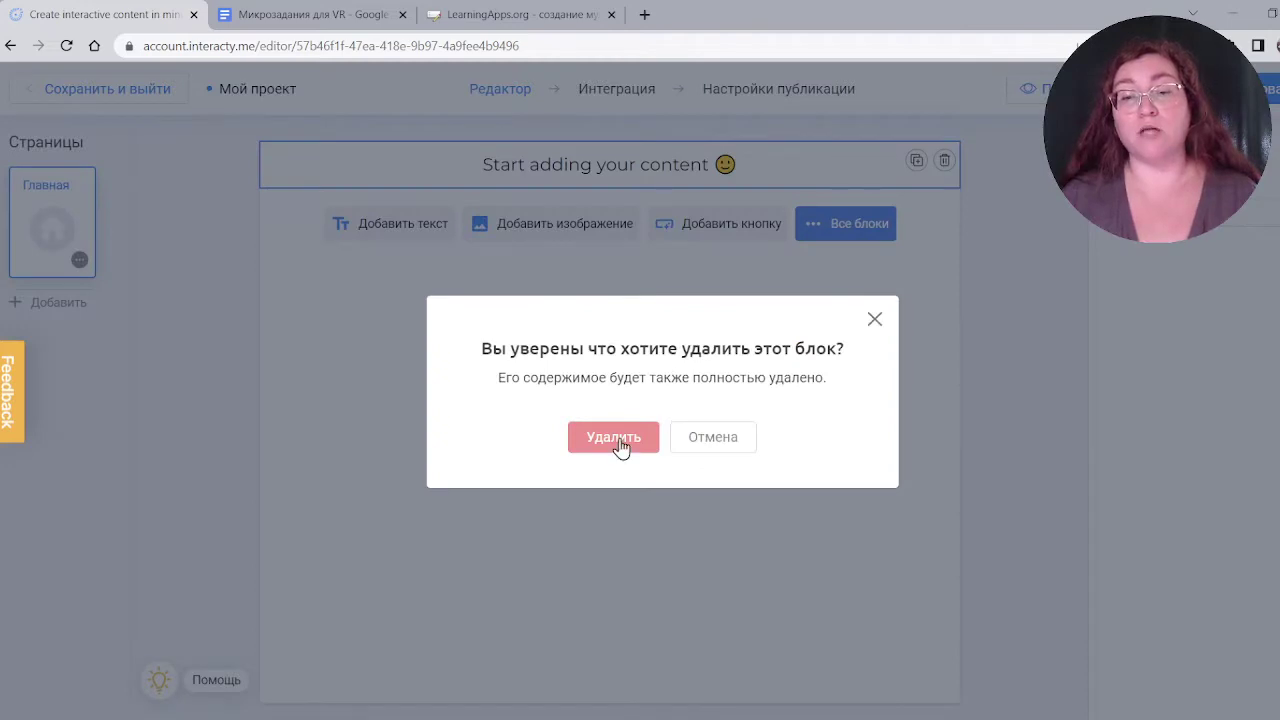
{"action": "left_click", "coordinate": [614, 438]}
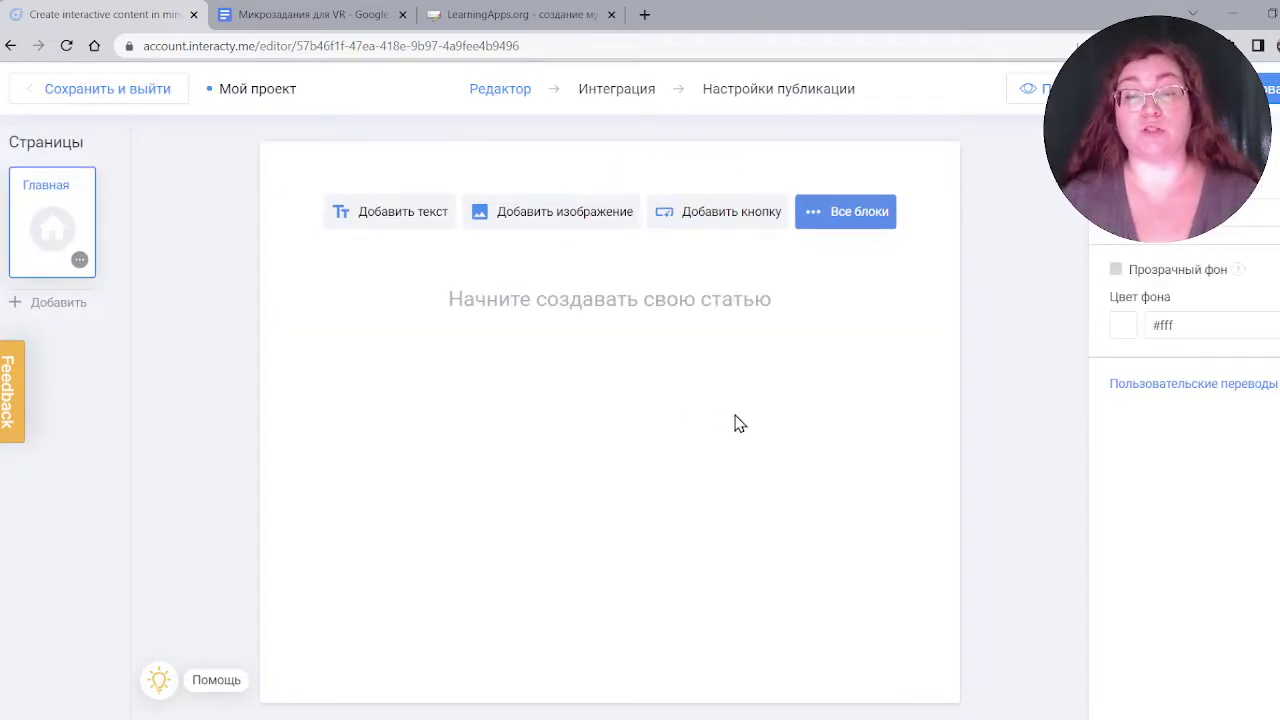
Step: Add an interactive Тест block to the page using the "Начните с нуля | Вопрос с картинкой" template
{"action": "left_click", "coordinate": [848, 230]}
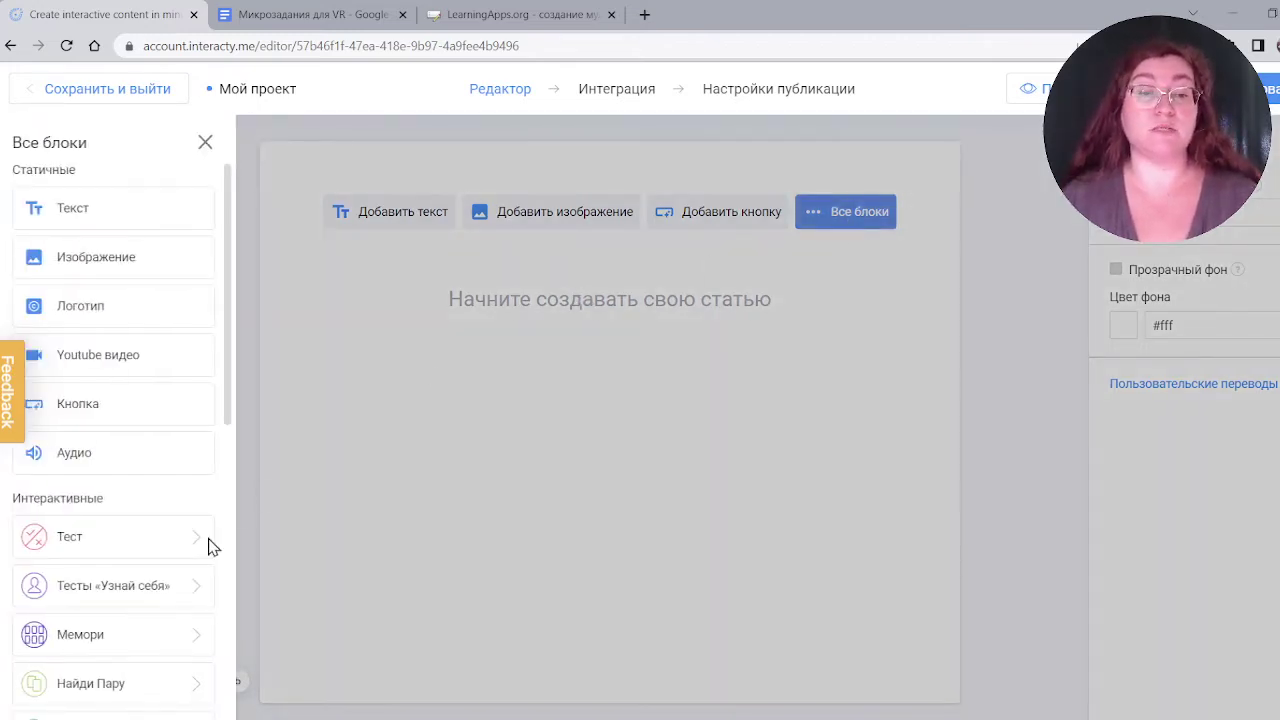
{"action": "scroll", "coordinate": [143, 594], "scroll_direction": "down", "scroll_amount": 1}
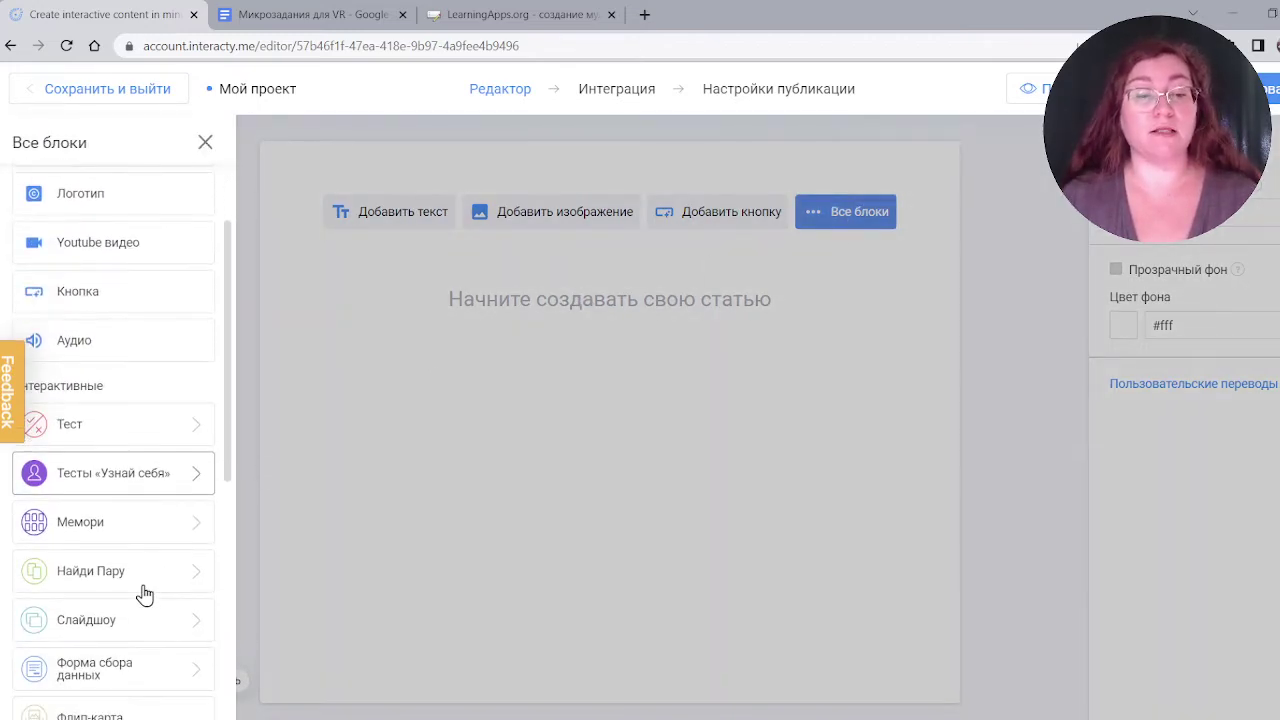
{"action": "left_click", "coordinate": [180, 433]}
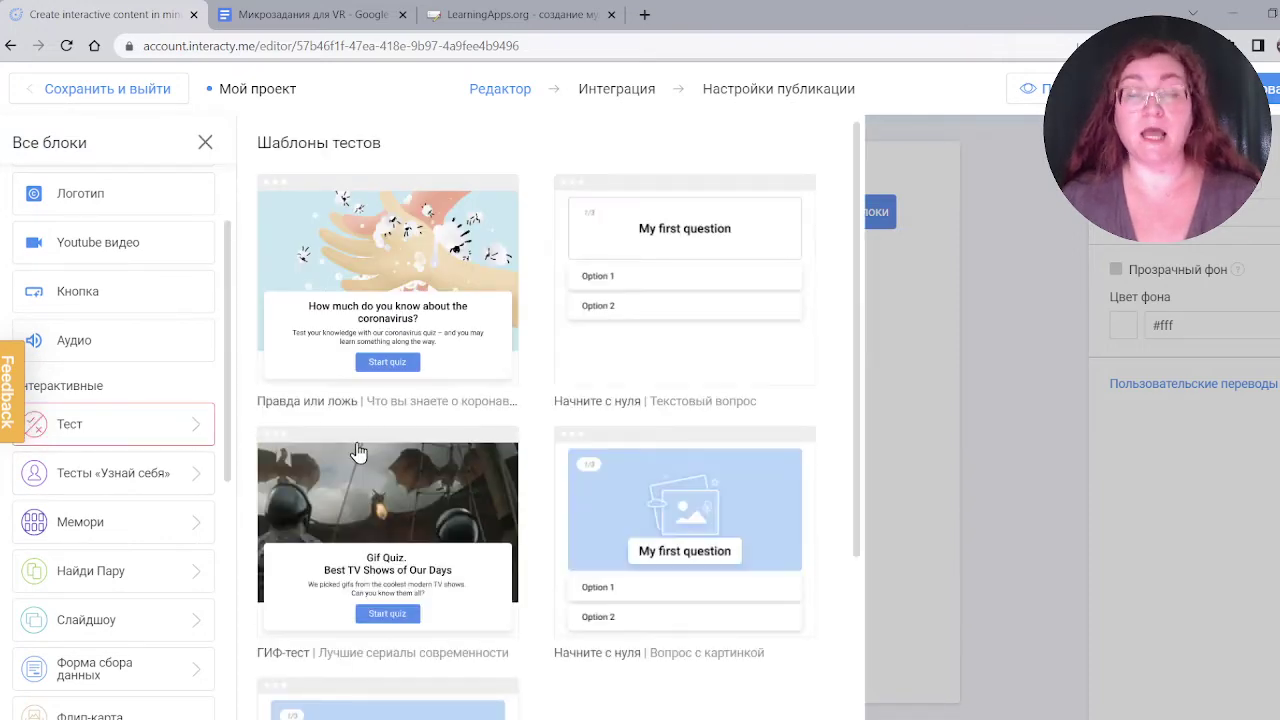
{"action": "scroll", "coordinate": [426, 458], "scroll_direction": "down", "scroll_amount": 1}
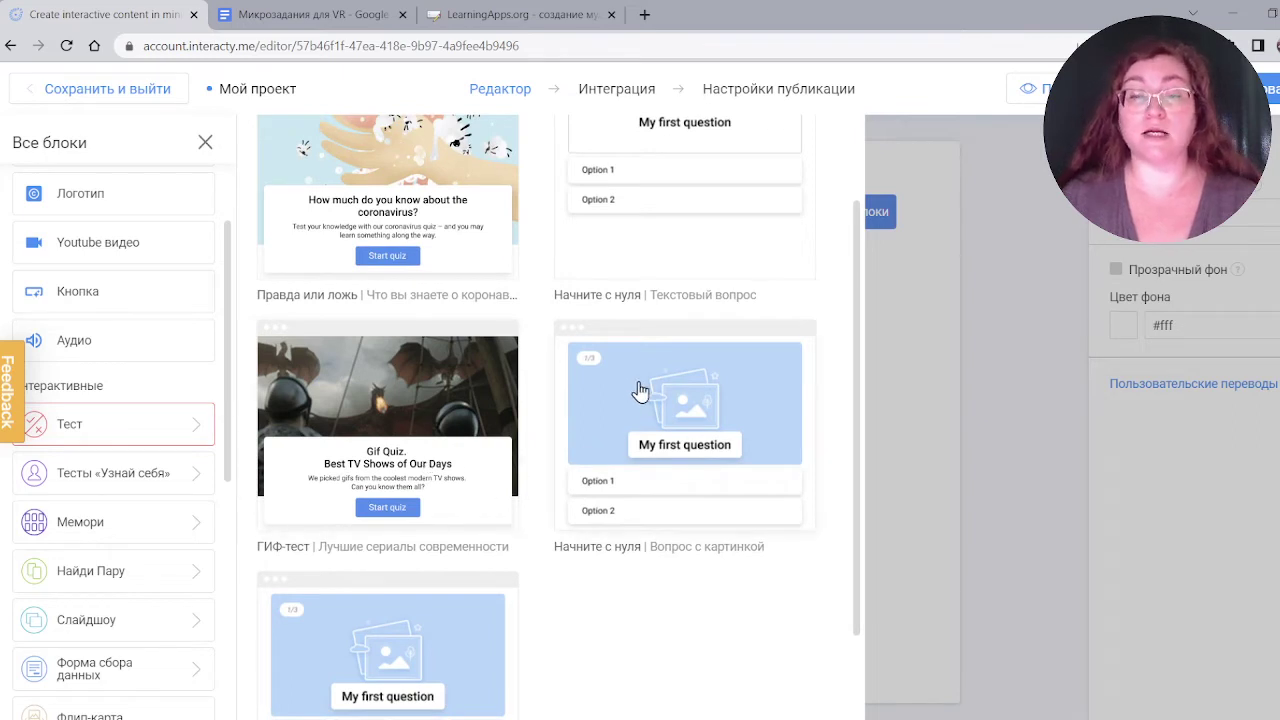
{"action": "scroll", "coordinate": [640, 390], "scroll_direction": "down", "scroll_amount": 1}
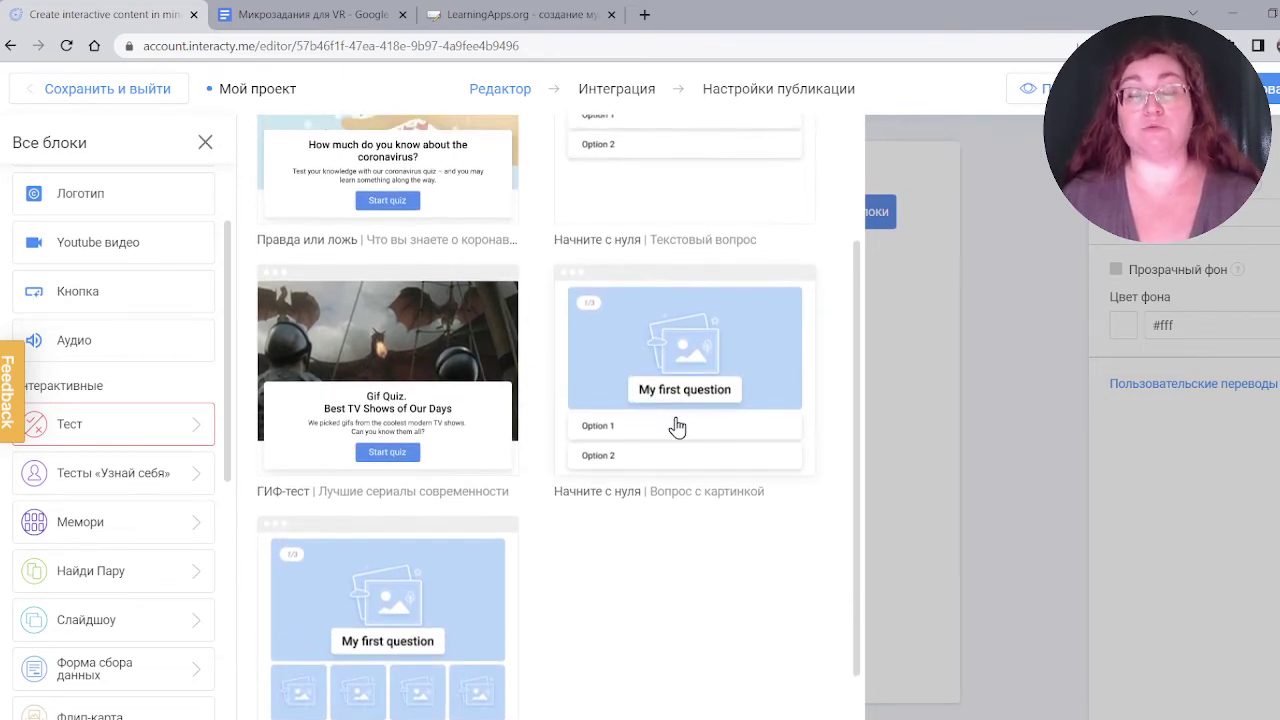
{"action": "left_click", "coordinate": [676, 427]}
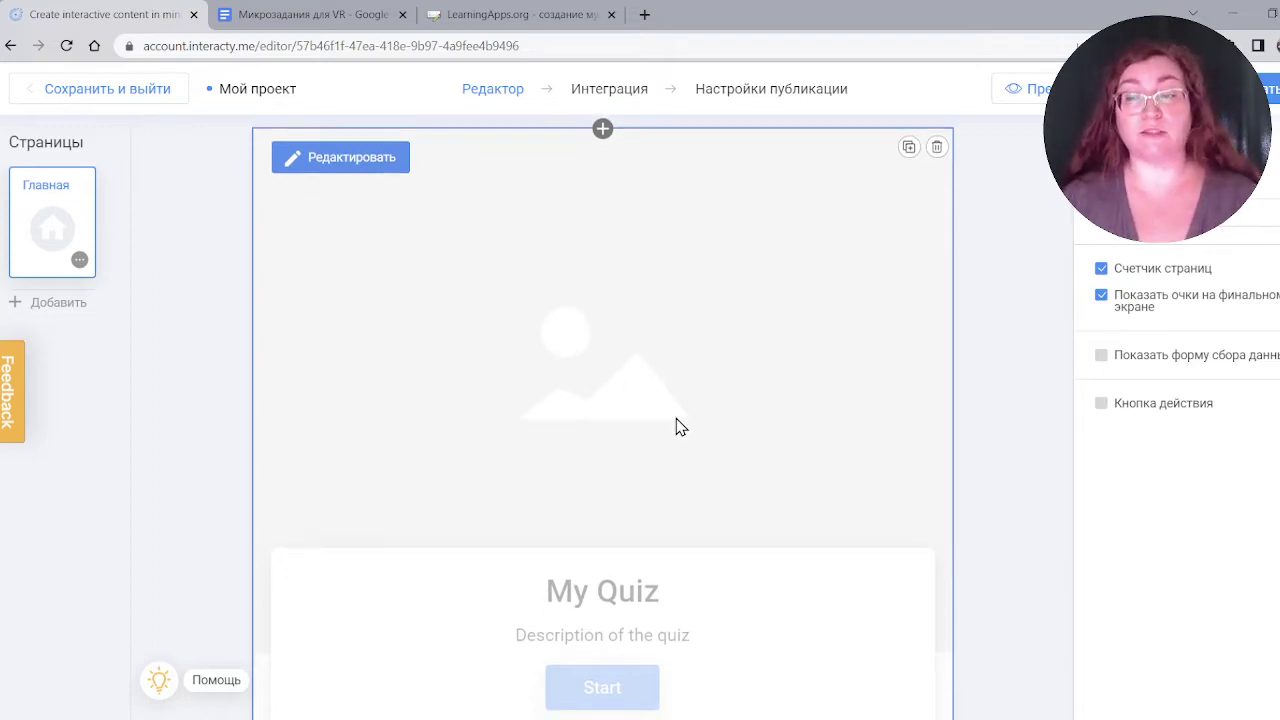
Step: Edit the quiz's start screen, setting the title to "Тест для редакторов" and the description to "Один правильный вариант ответа"
{"action": "left_click", "coordinate": [378, 163]}
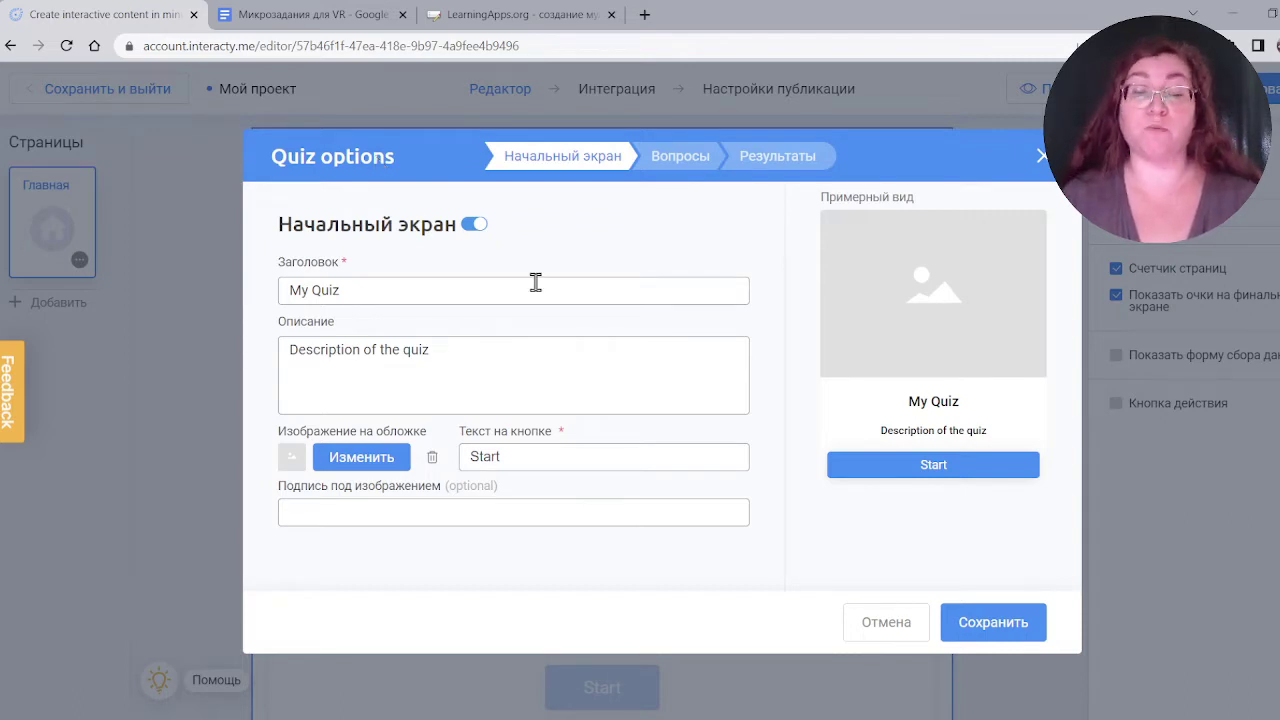
{"action": "left_click_drag", "start_coordinate": [374, 290], "coordinate": [282, 292]}
{"action": "type", "text": "Тест для реа"}
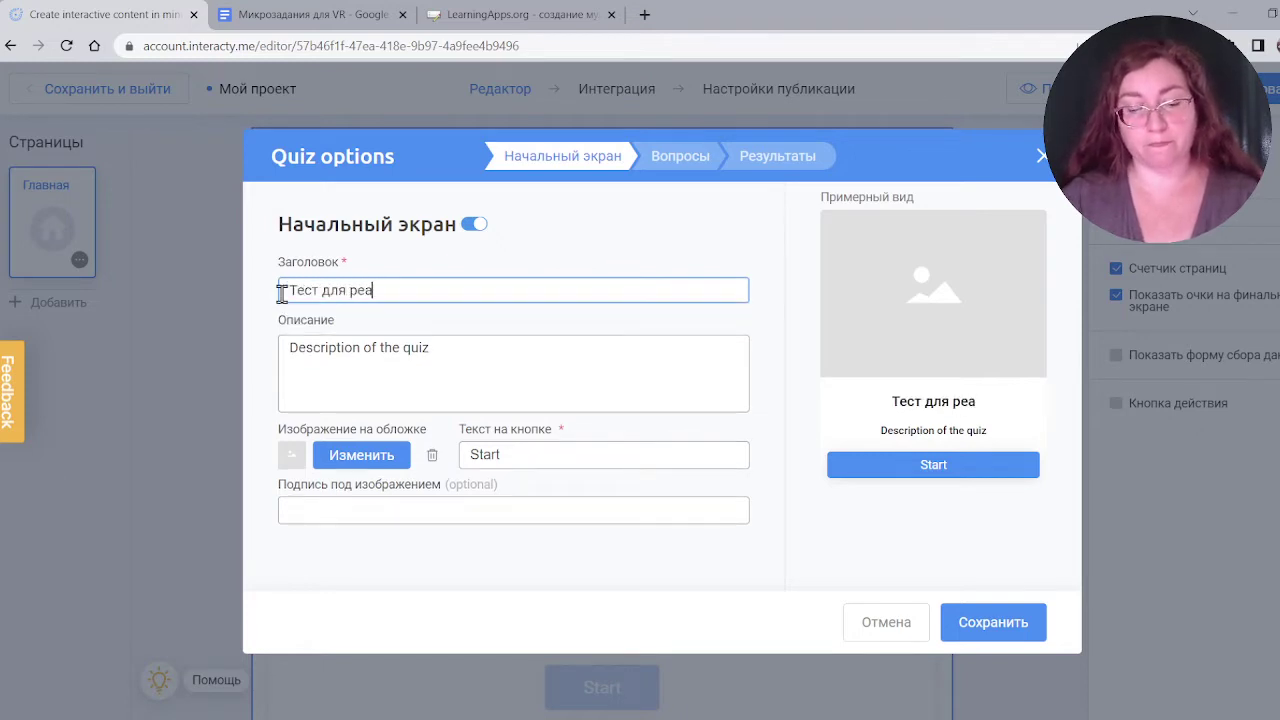
{"action": "key", "text": "BackSpace"}
{"action": "type", "text": "дакторов"}
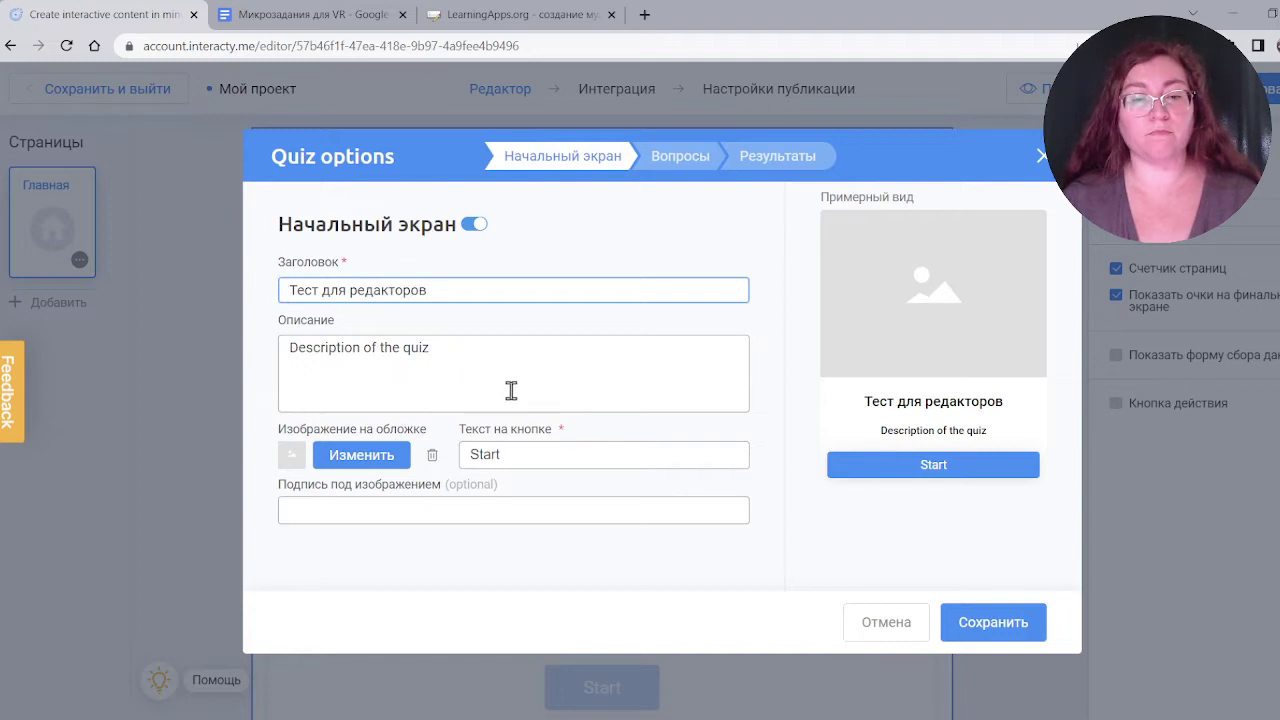
{"action": "left_click_drag", "start_coordinate": [490, 365], "coordinate": [276, 349]}
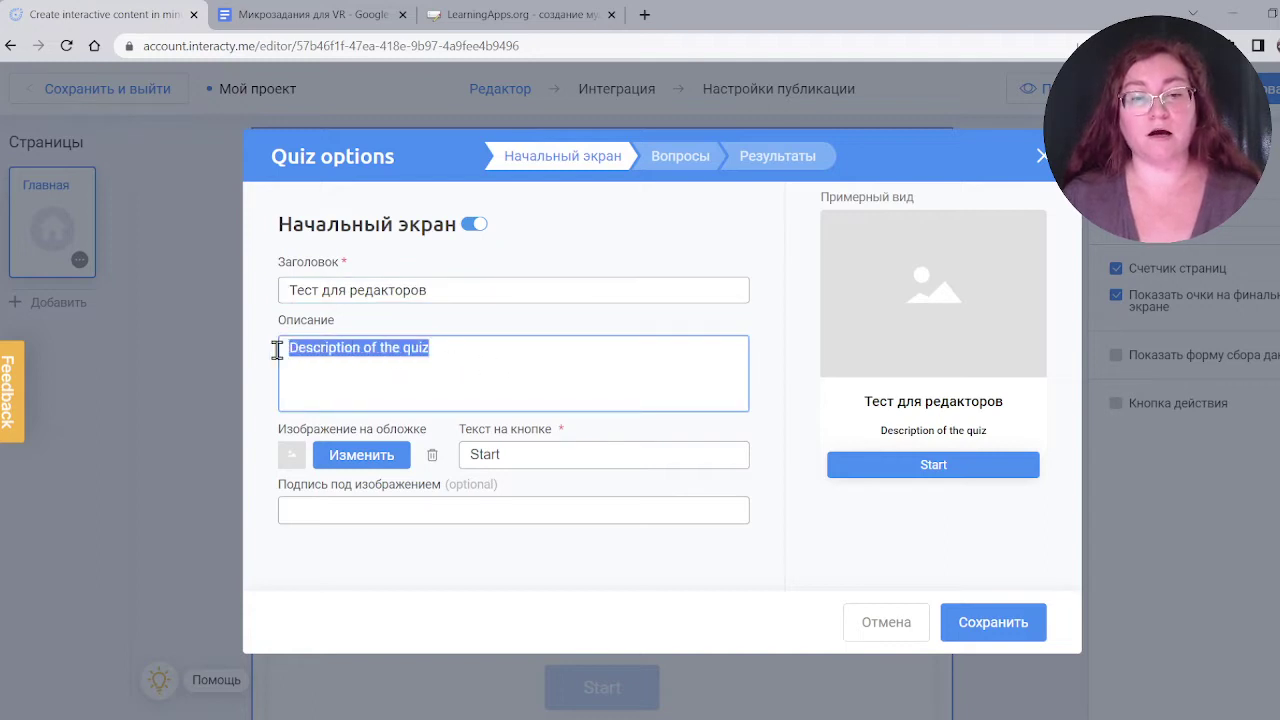
{"action": "type", "text": "Один пра"}
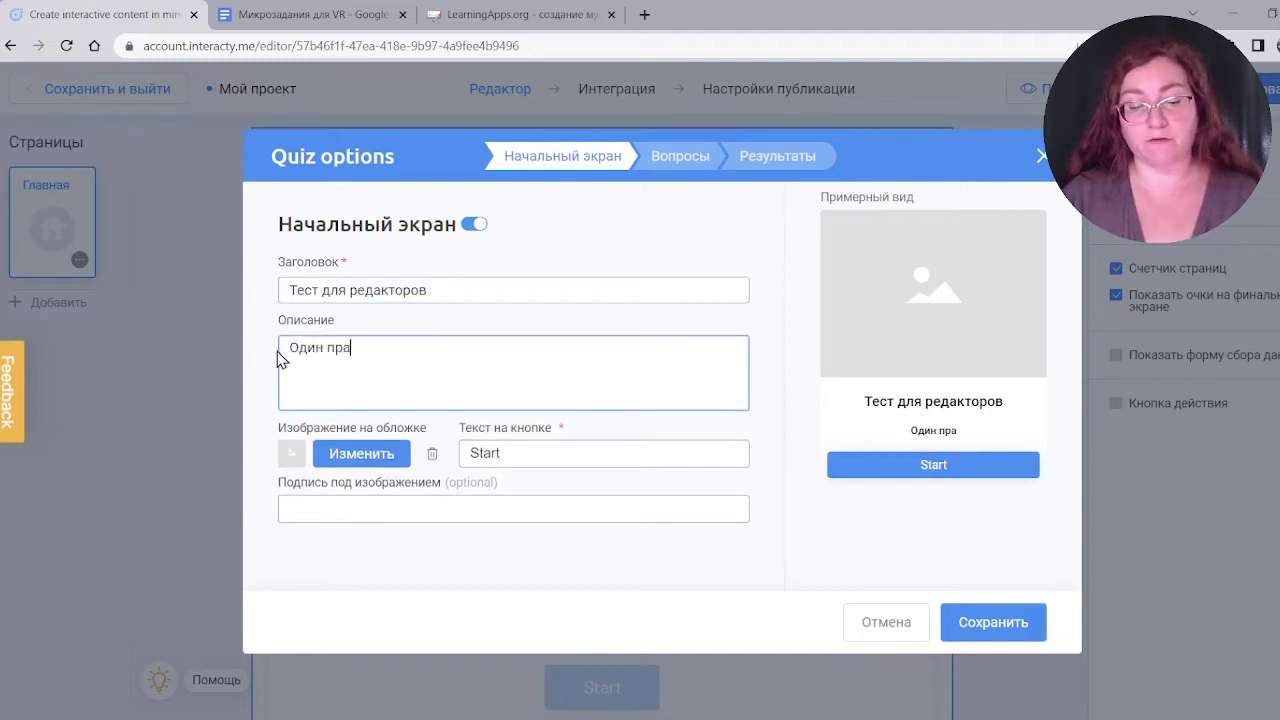
{"action": "type", "text": "вильный вариант ответа"}
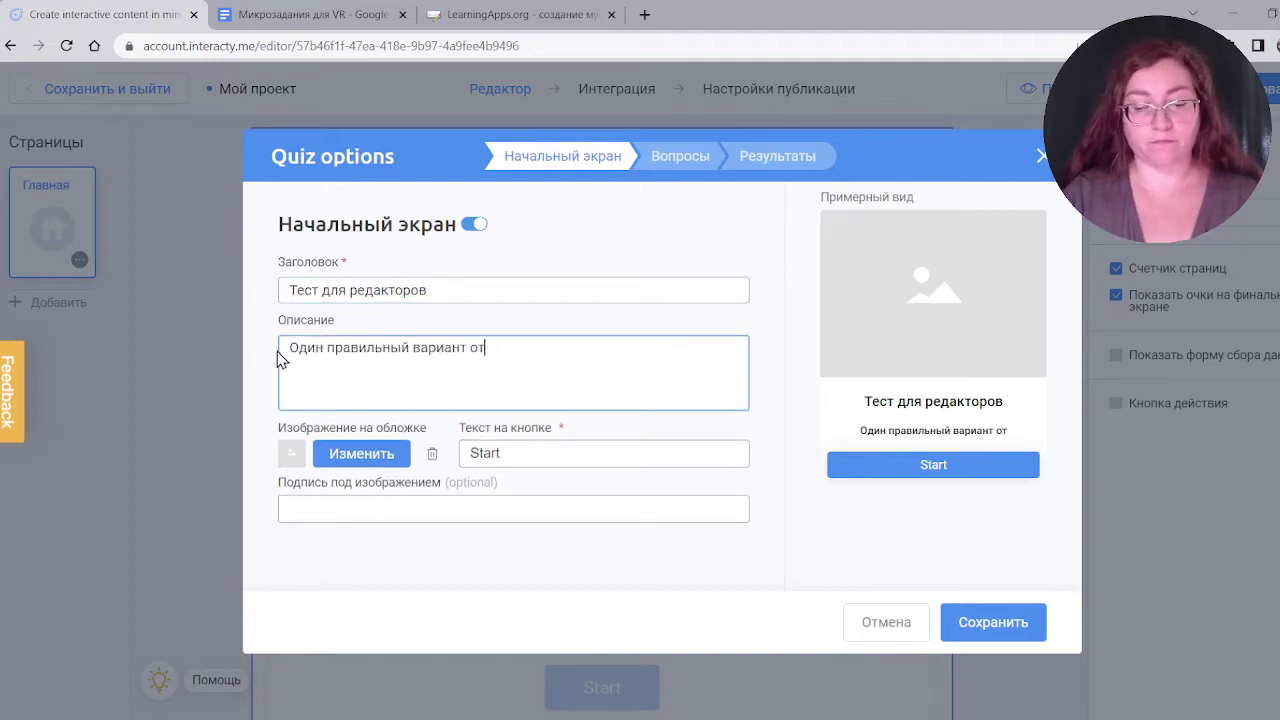
Step: Insert library image 3jj4P6KSZWk as the quiz cover and set the start button text to "Начать"
{"action": "left_click", "coordinate": [365, 456]}
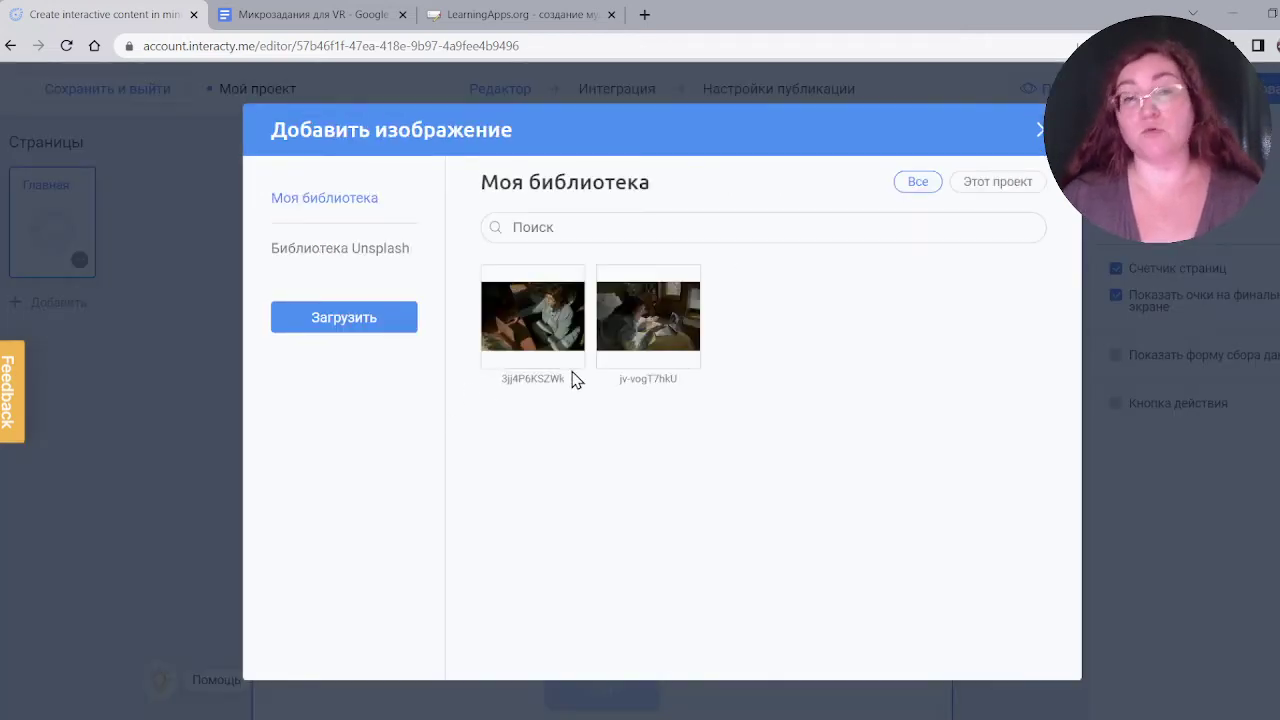
{"action": "left_click", "coordinate": [557, 318]}
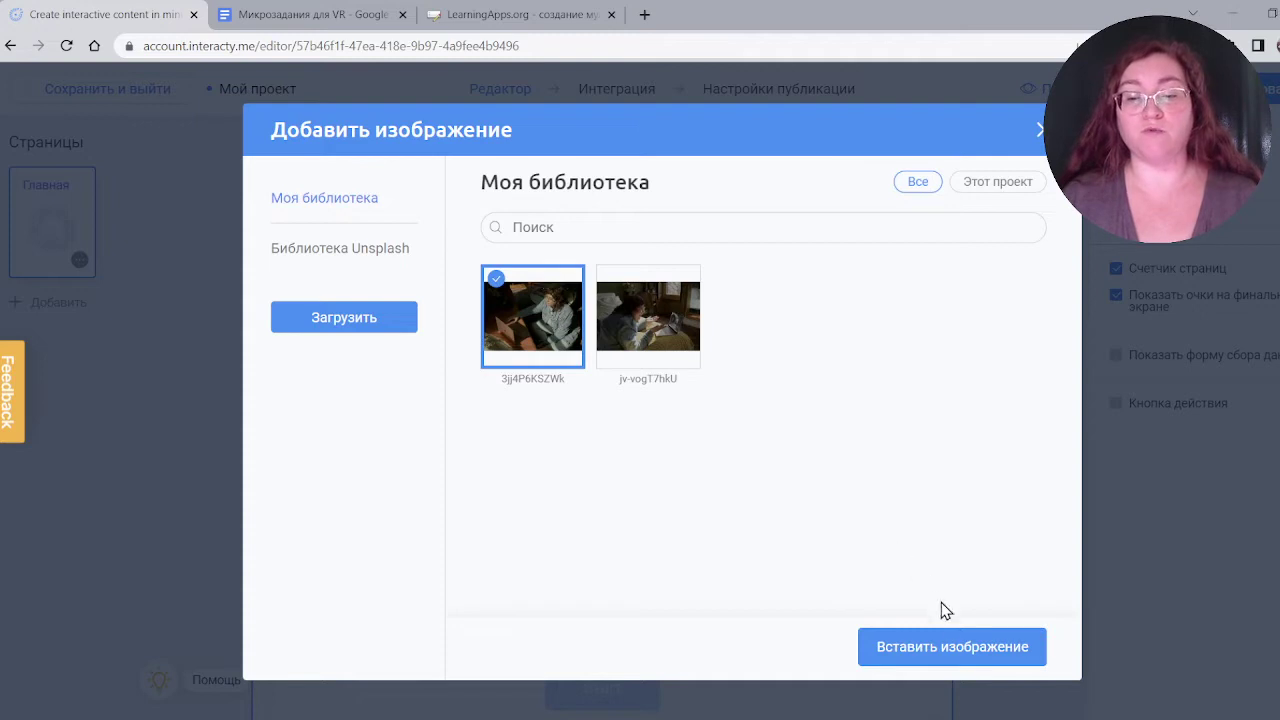
{"action": "left_click", "coordinate": [951, 648]}
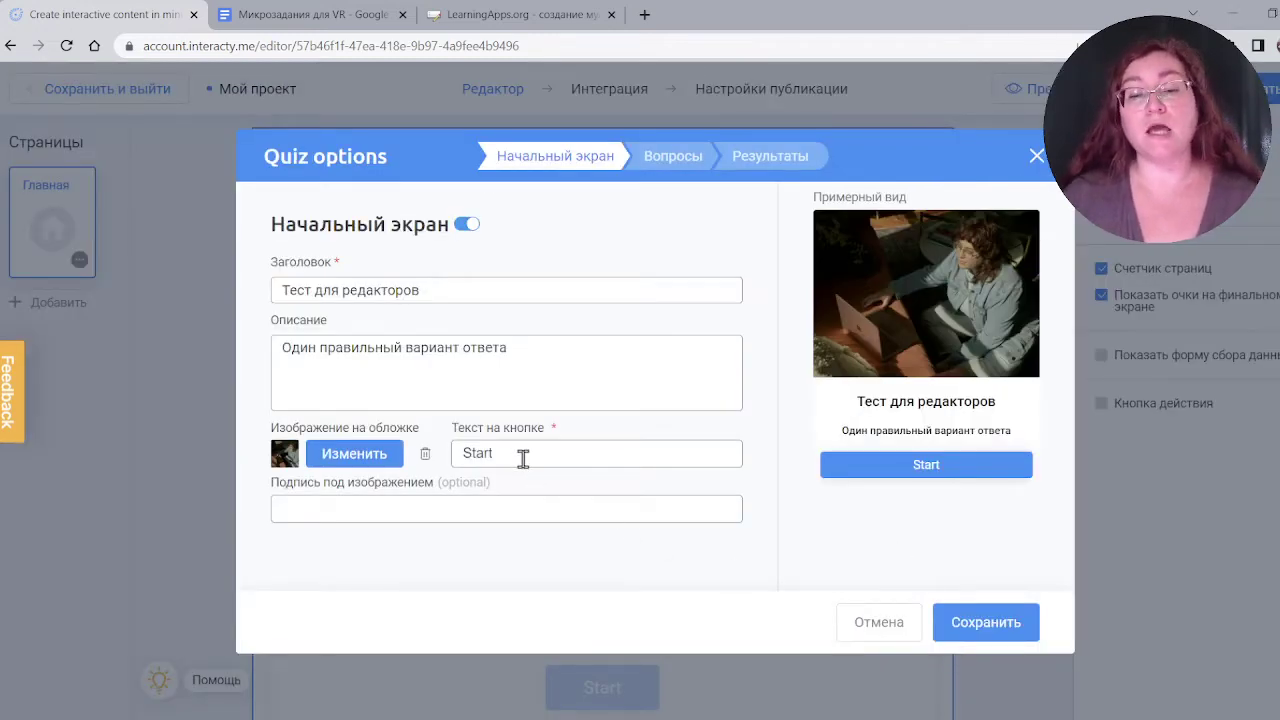
{"action": "left_click_drag", "start_coordinate": [523, 455], "coordinate": [458, 452]}
{"action": "type", "text": "Начать"}
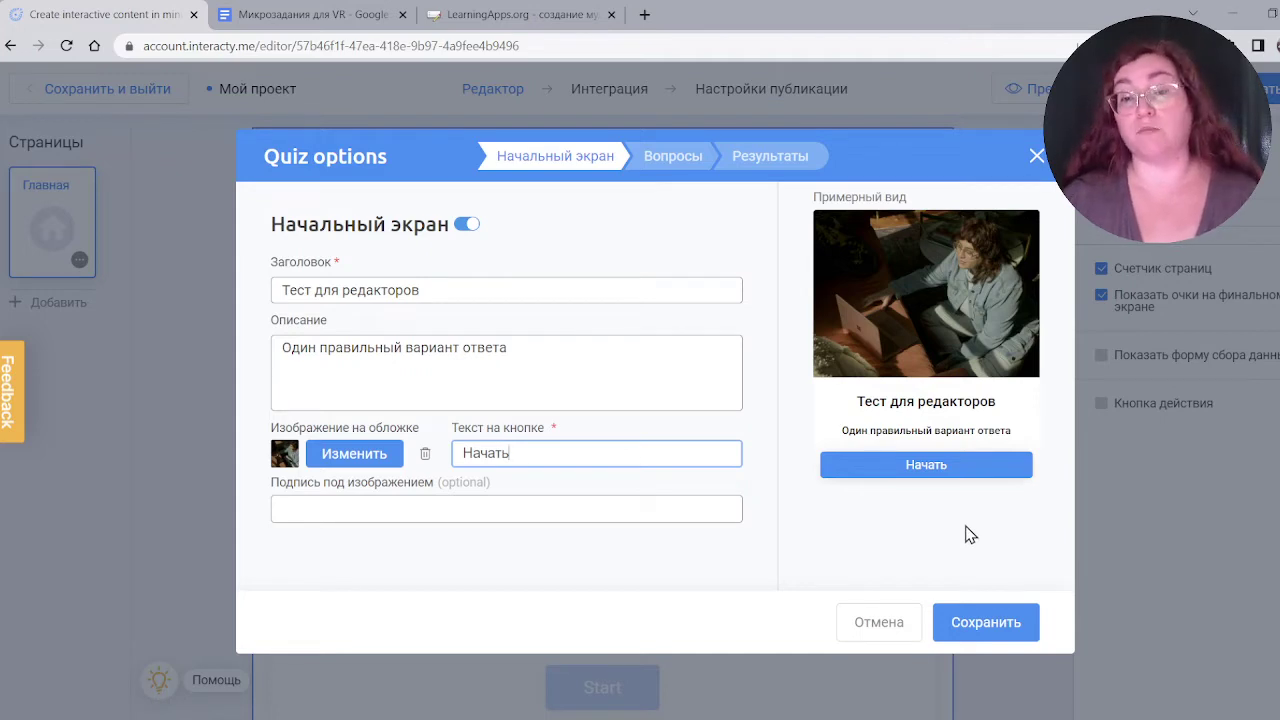
Step: Set the text of question 1 to "Кто должен проверять материал перед публикацией?"
{"action": "left_click", "coordinate": [675, 165]}
{"action": "left_click_drag", "start_coordinate": [597, 300], "coordinate": [470, 308]}
{"action": "type", "text": "К"}
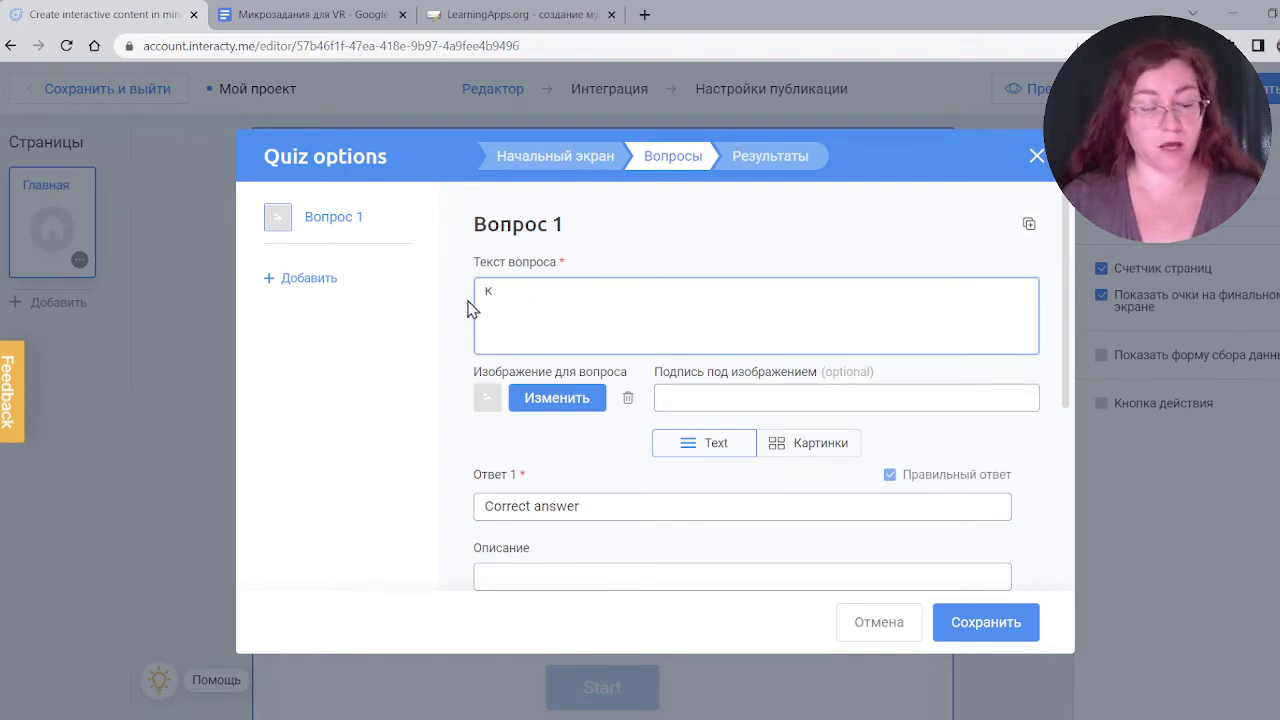
{"action": "type", "text": "то долже"}
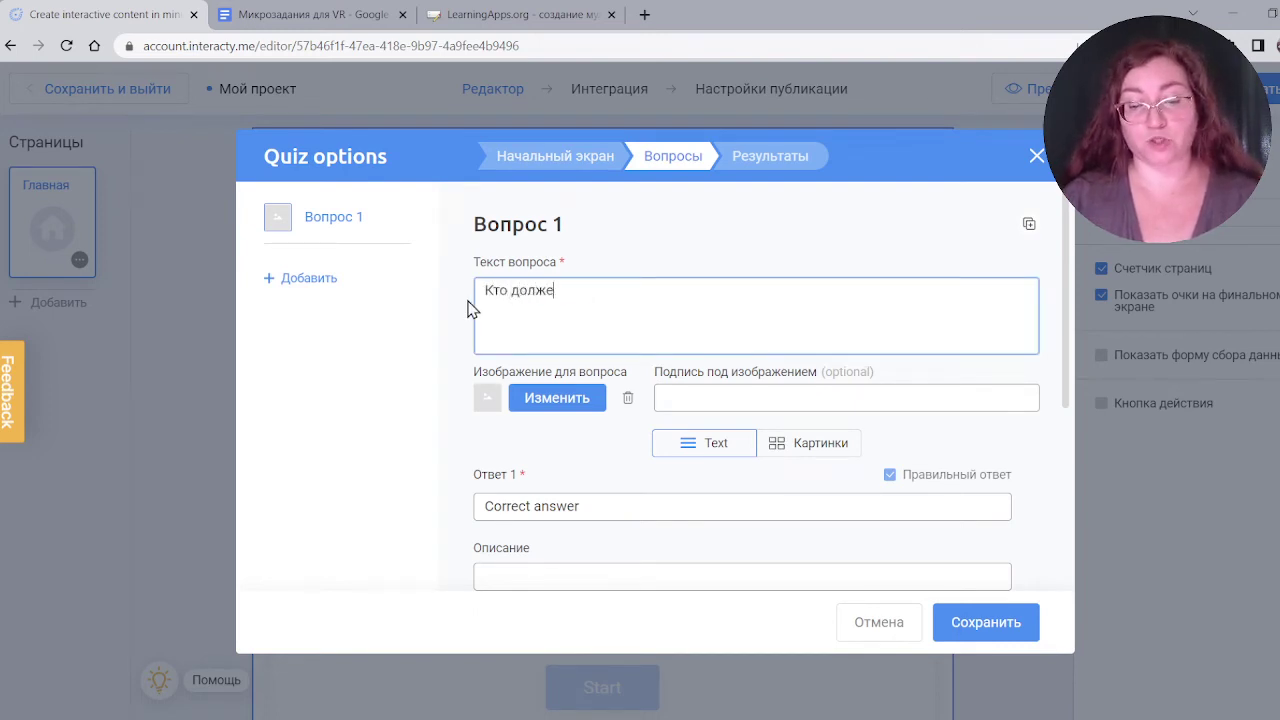
{"action": "type", "text": "н проверять мате"}
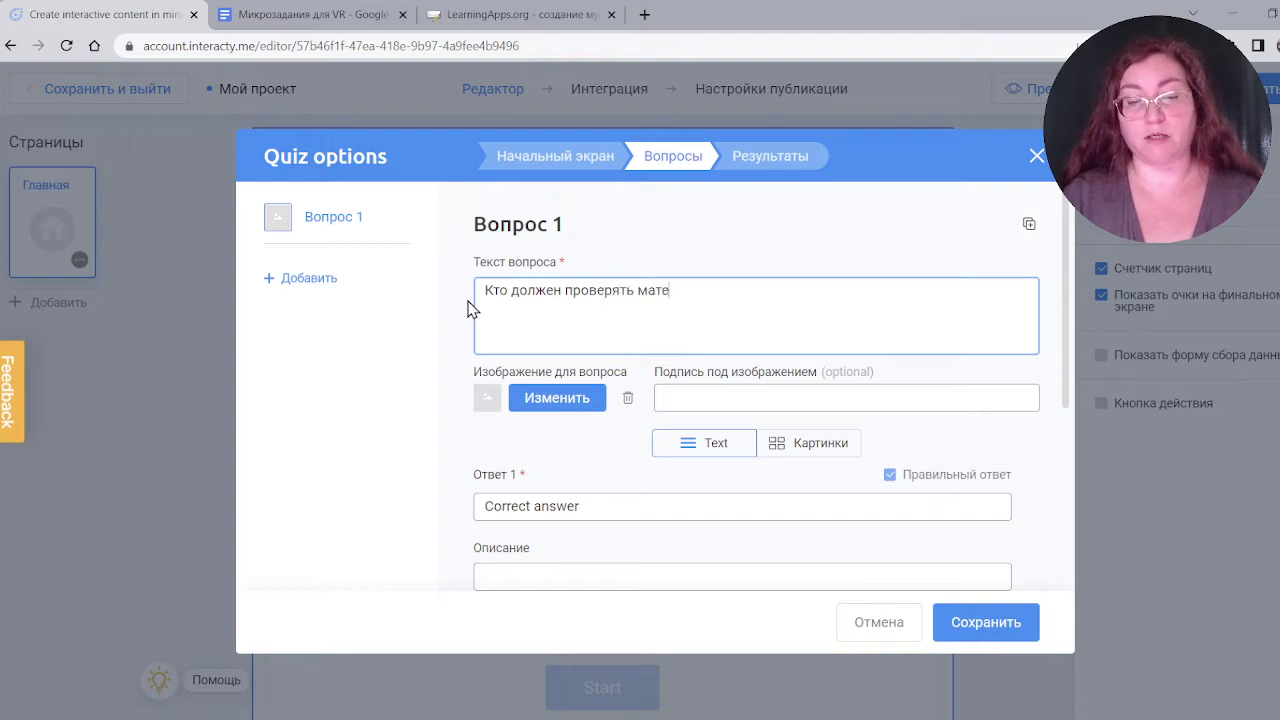
{"action": "type", "text": "риал перед публи"}
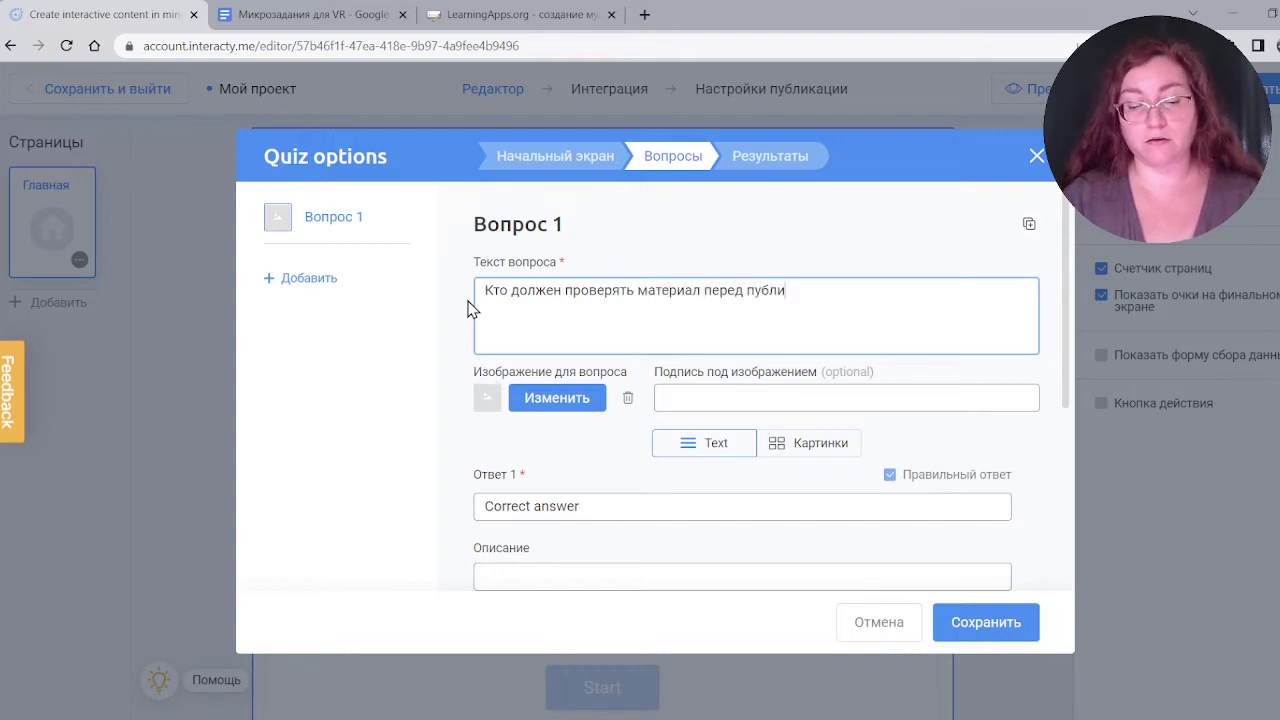
{"action": "type", "text": "кацией?"}
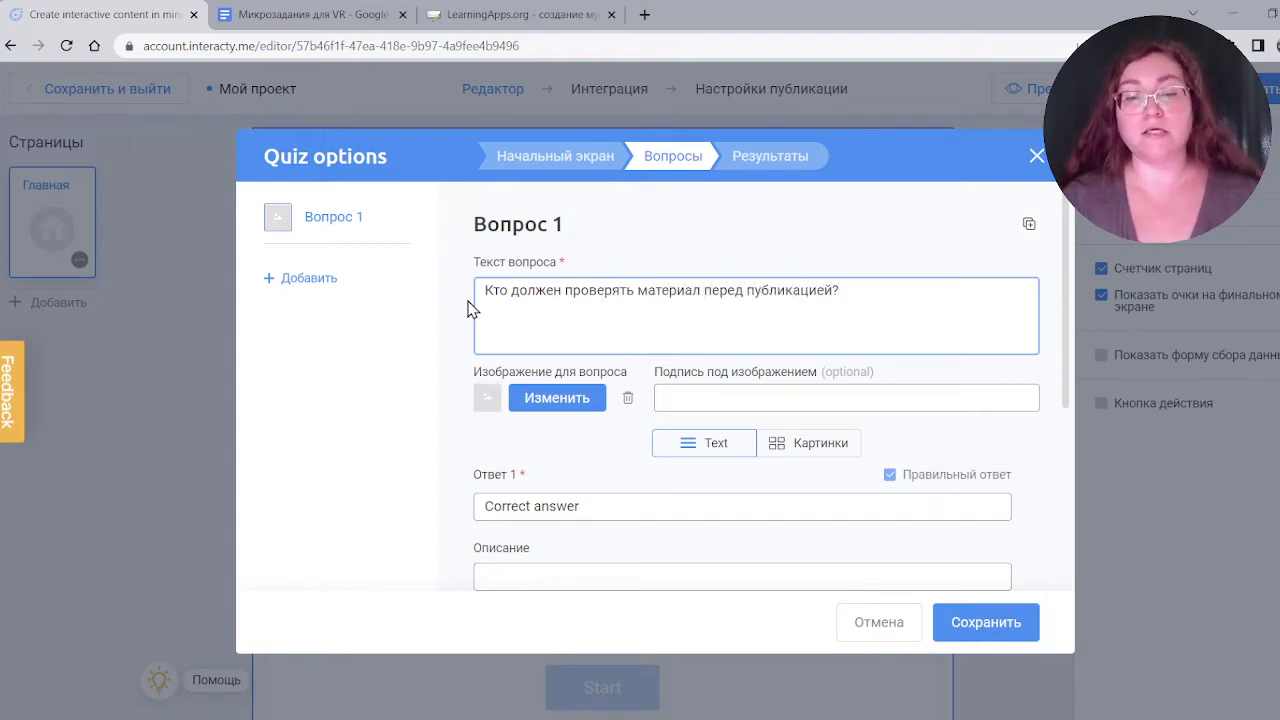
{"action": "scroll", "coordinate": [581, 367], "scroll_direction": "down", "scroll_amount": 1}
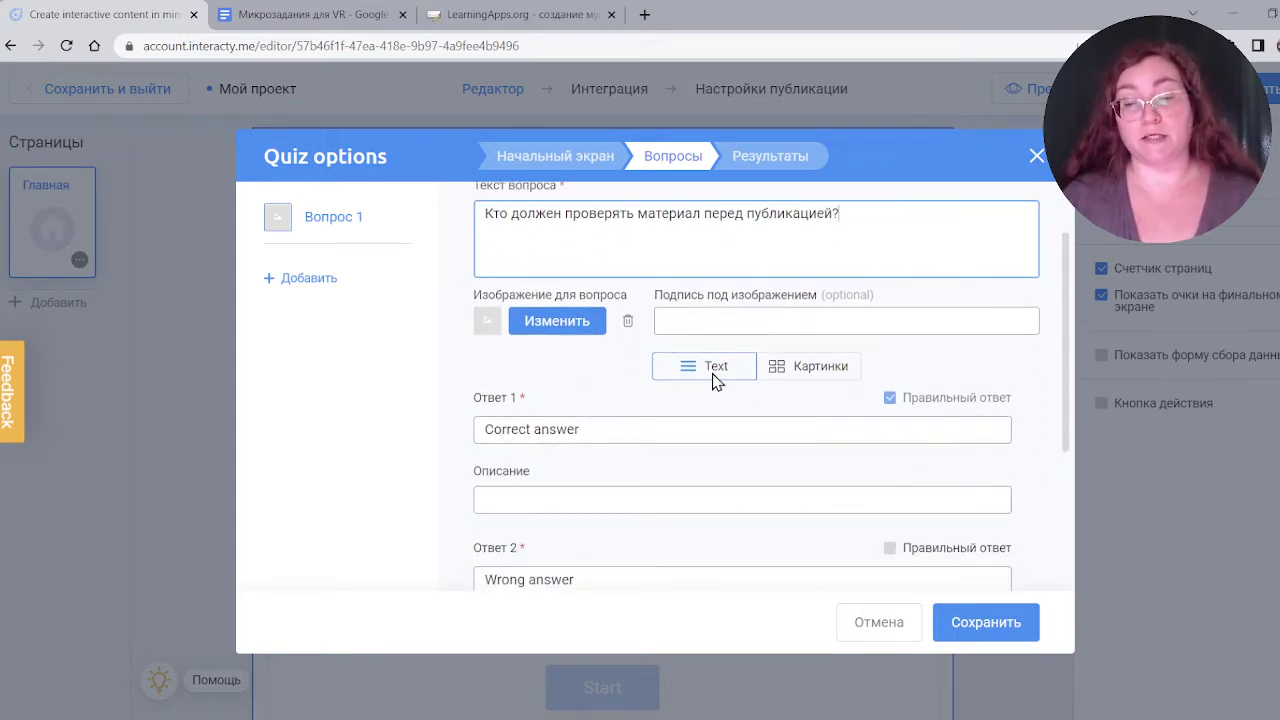
{"action": "left_click", "coordinate": [812, 378]}
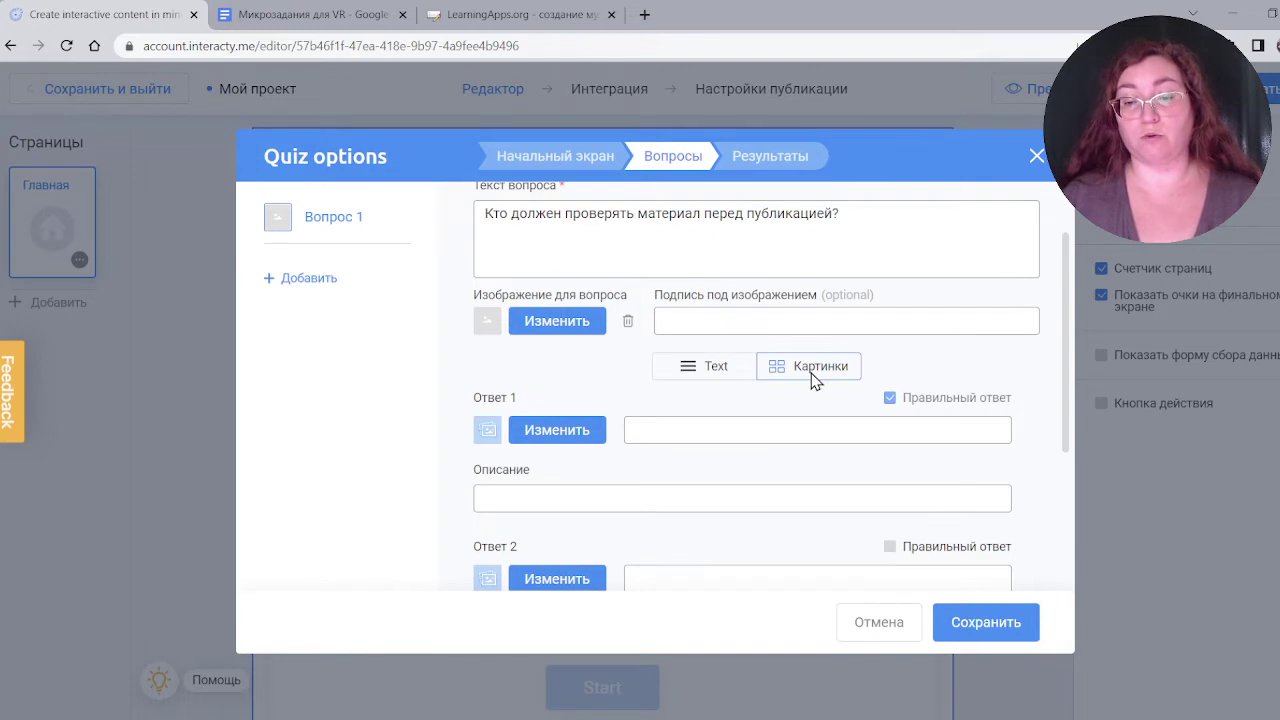
{"action": "left_click", "coordinate": [717, 379]}
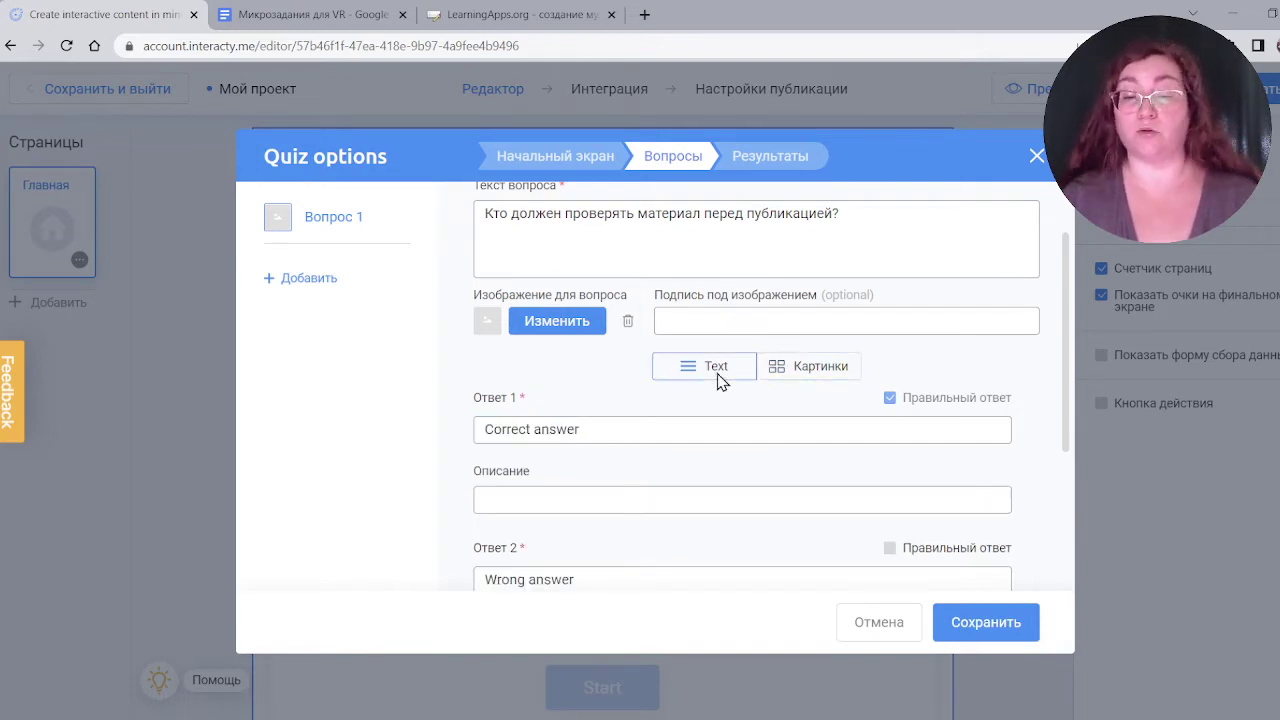
Step: Set question 1's first answer to "Редактор" and its second answer to "Фактчекер"
{"action": "scroll", "coordinate": [717, 378], "scroll_direction": "down", "scroll_amount": 1}
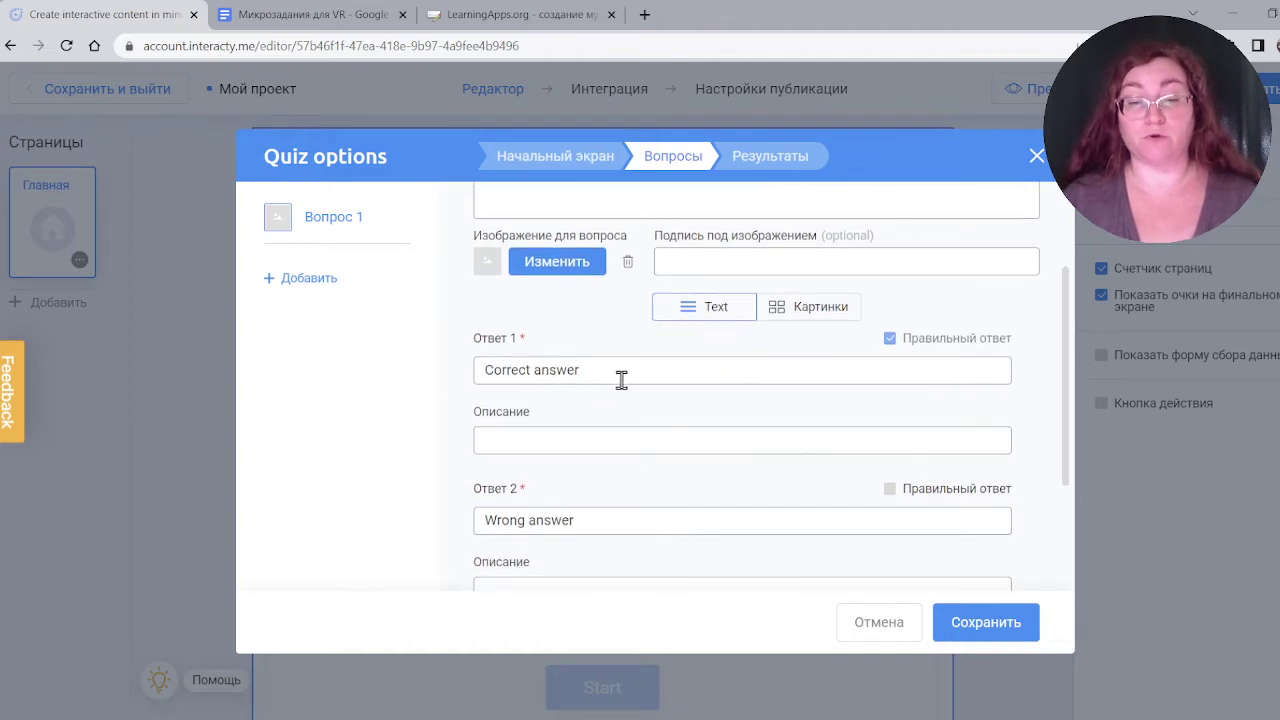
{"action": "left_click_drag", "start_coordinate": [620, 370], "coordinate": [467, 368]}
{"action": "type", "text": "Ред"}
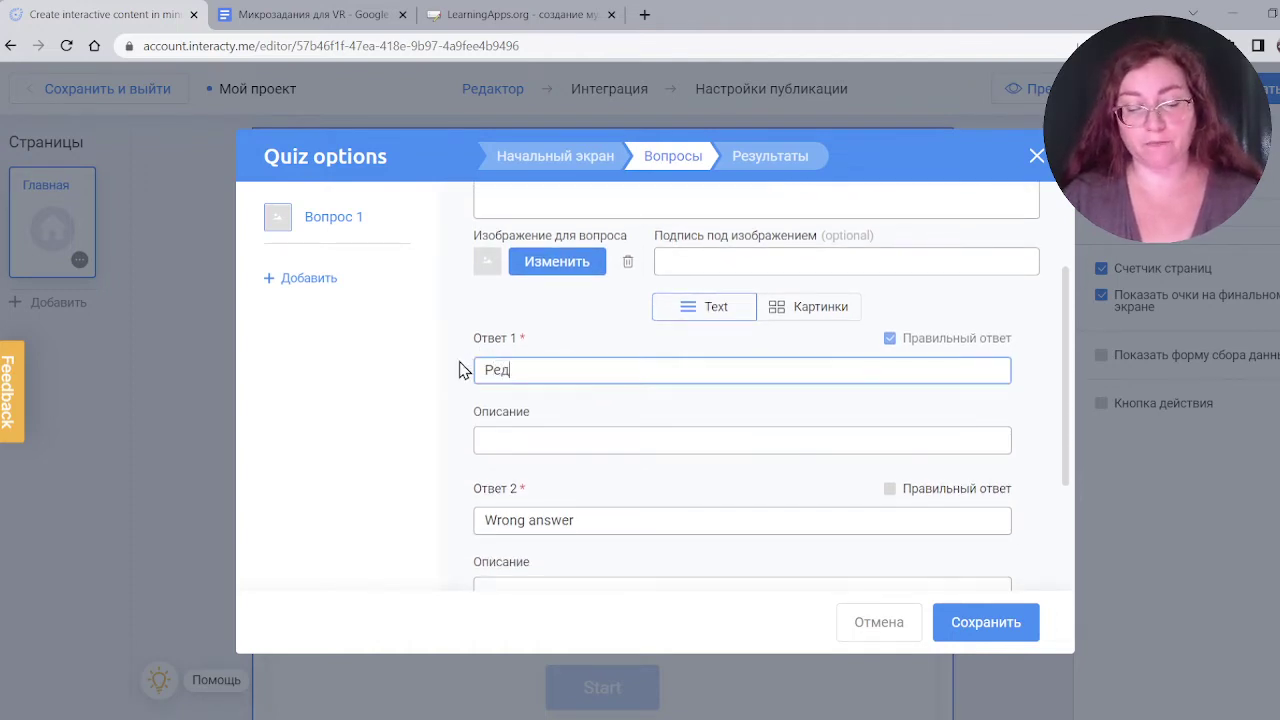
{"action": "type", "text": "ктктор"}
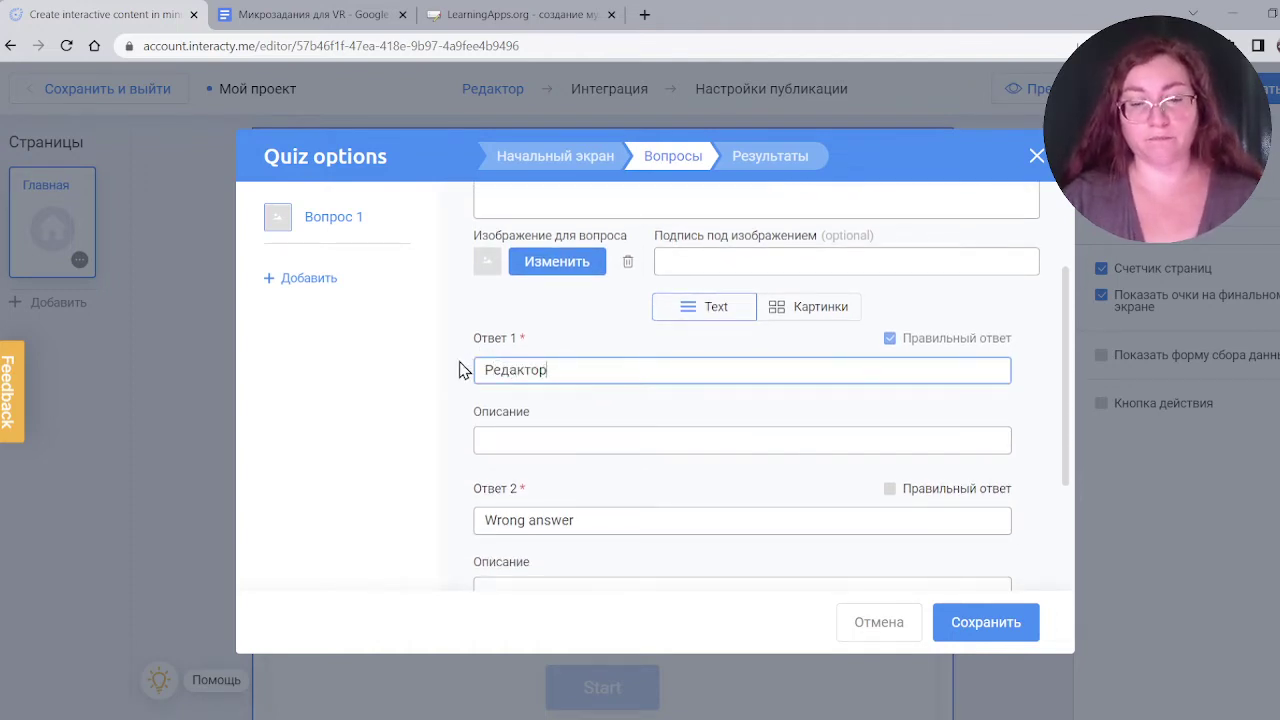
{"action": "triple_click", "coordinate": [553, 521]}
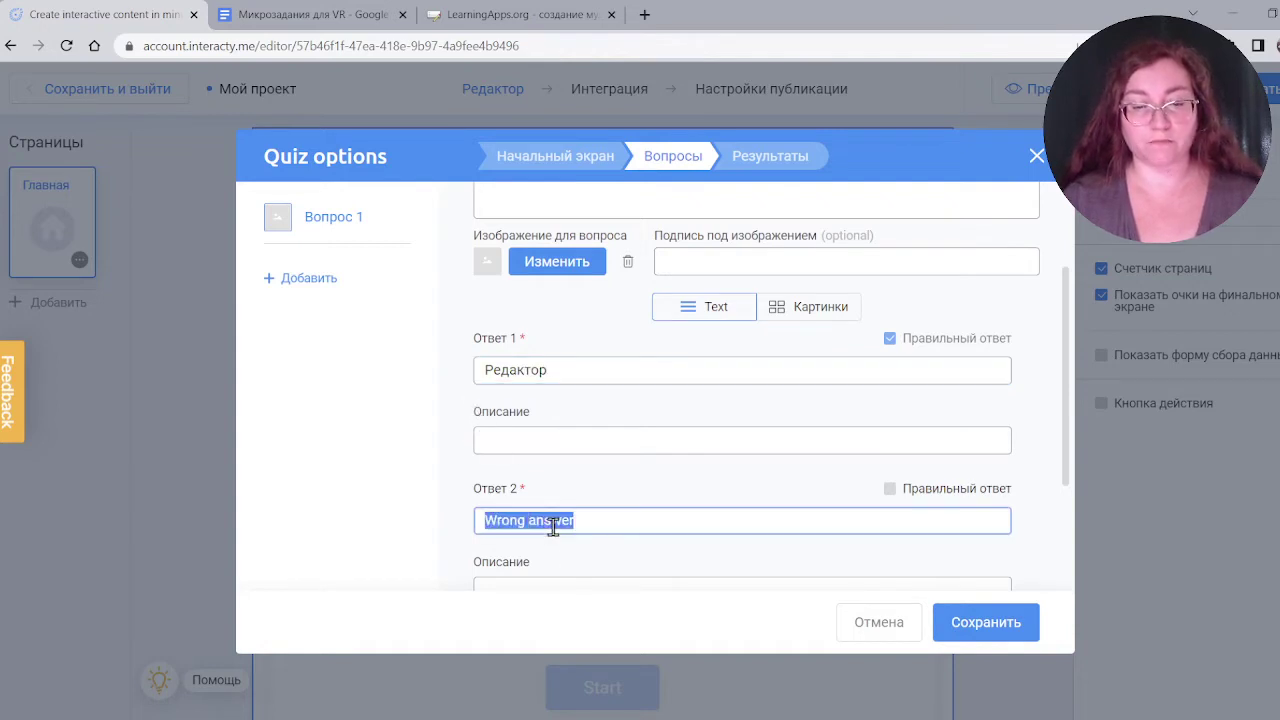
{"action": "type", "text": "Фактчекер"}
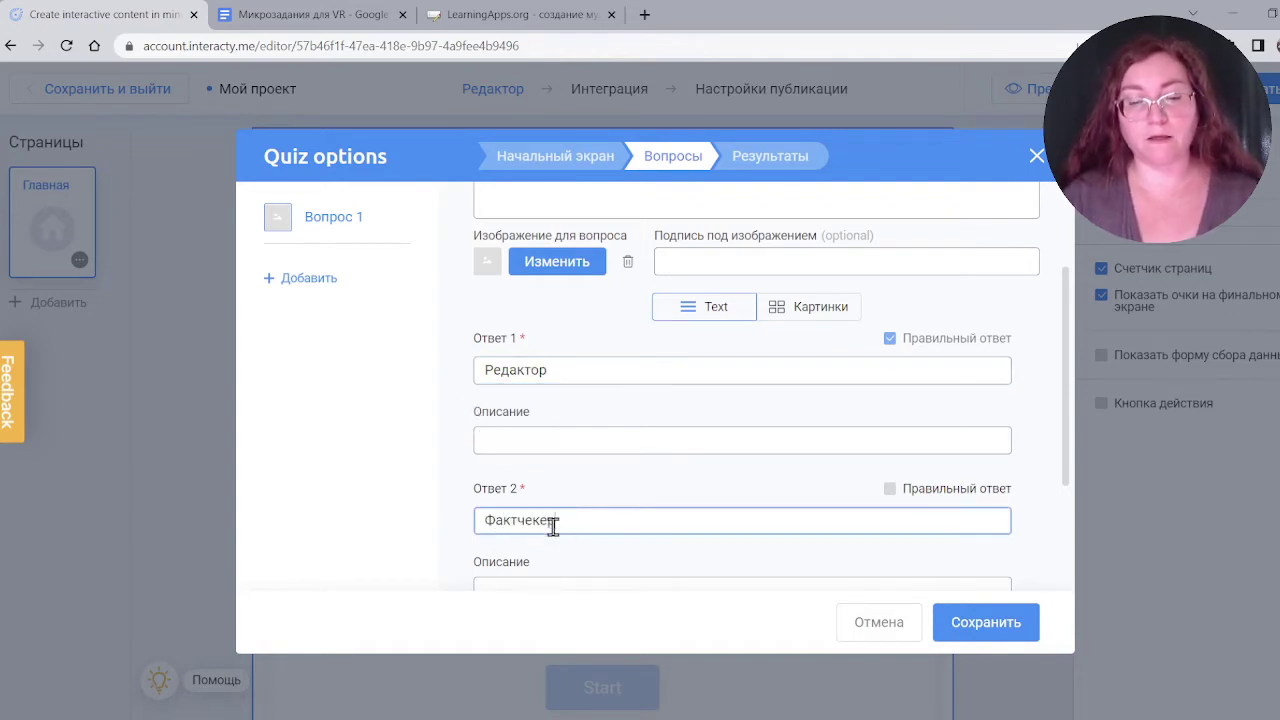
Step: Set question 1's third answer to "Продюсер"
{"action": "scroll", "coordinate": [552, 525], "scroll_direction": "down", "scroll_amount": 2}
{"action": "left_click", "coordinate": [549, 486]}
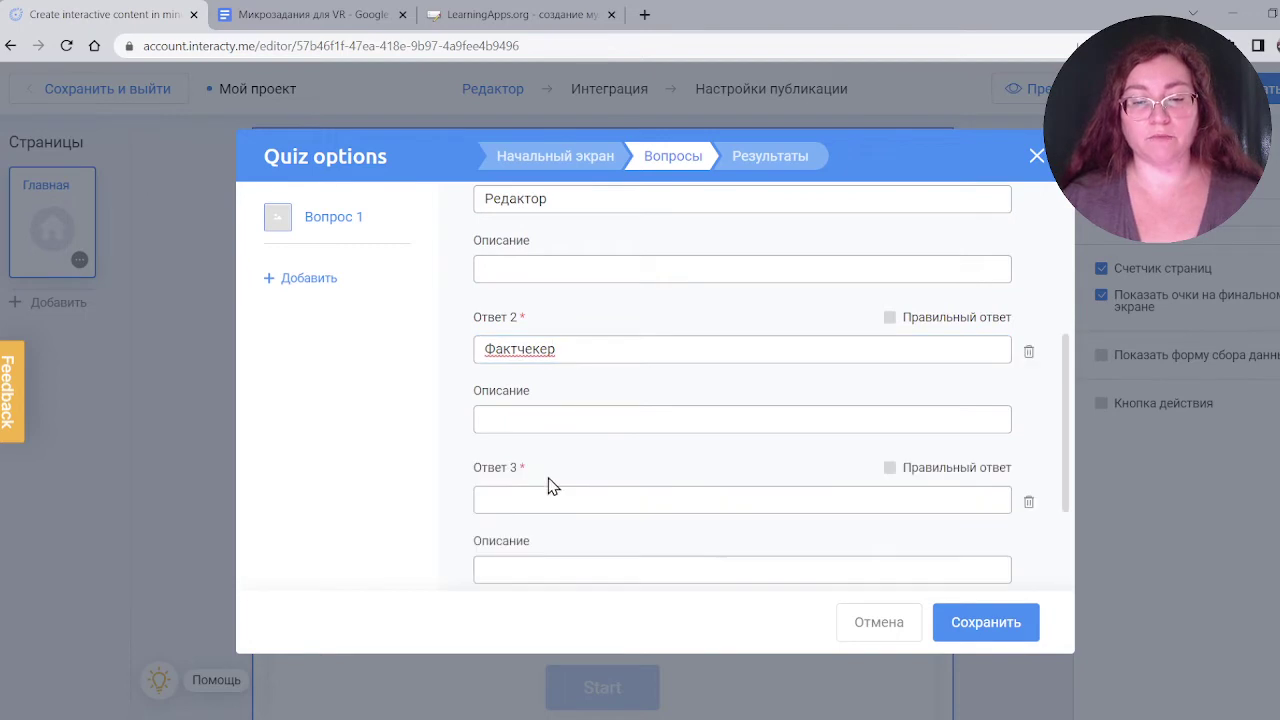
{"action": "left_click", "coordinate": [533, 506]}
{"action": "type", "text": "Продюсер"}
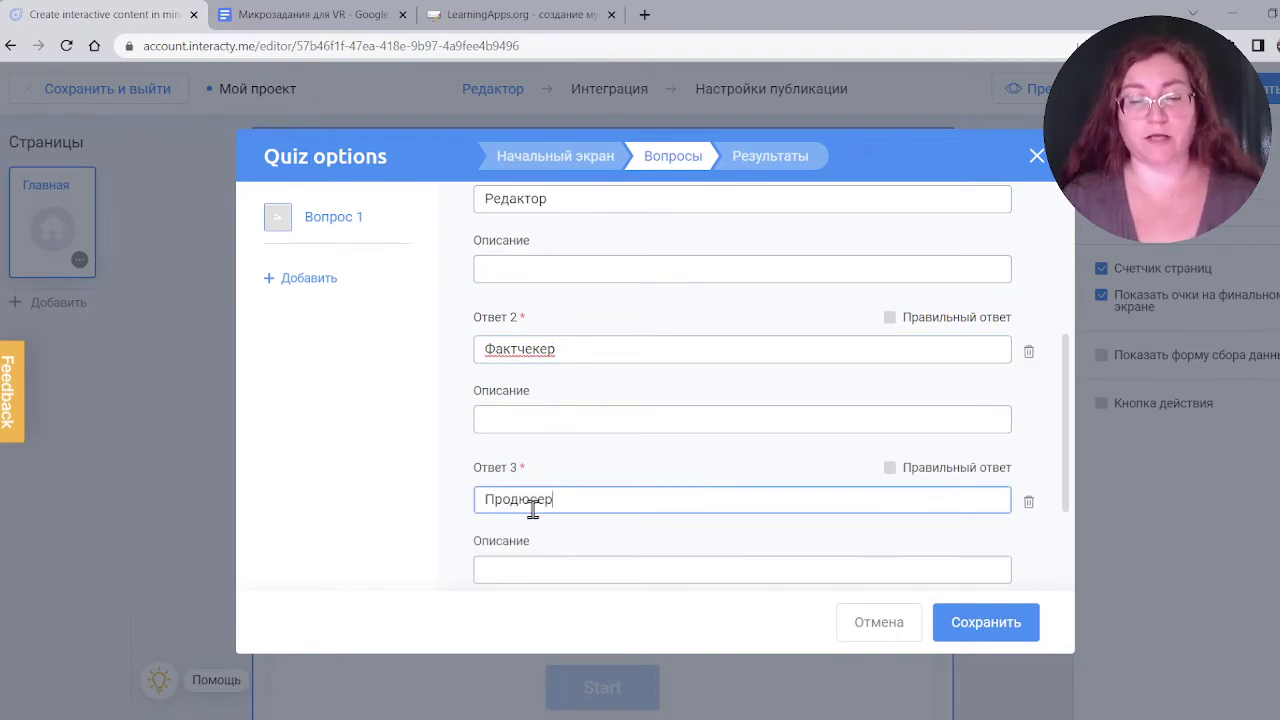
Step: Add a fourth answer to question 1 with the text "Журналист"
{"action": "scroll", "coordinate": [530, 508], "scroll_direction": "down", "scroll_amount": 1}
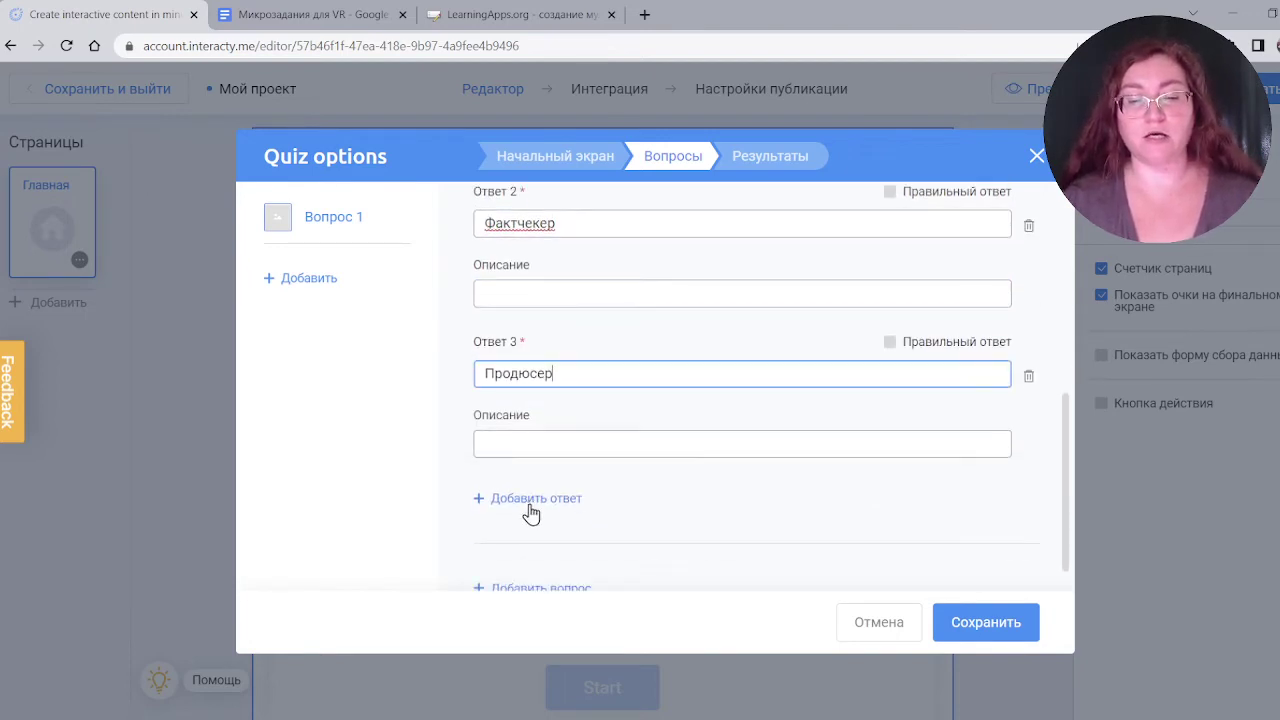
{"action": "left_click", "coordinate": [528, 496]}
{"action": "left_click", "coordinate": [540, 524]}
{"action": "type", "text": "Ж"}
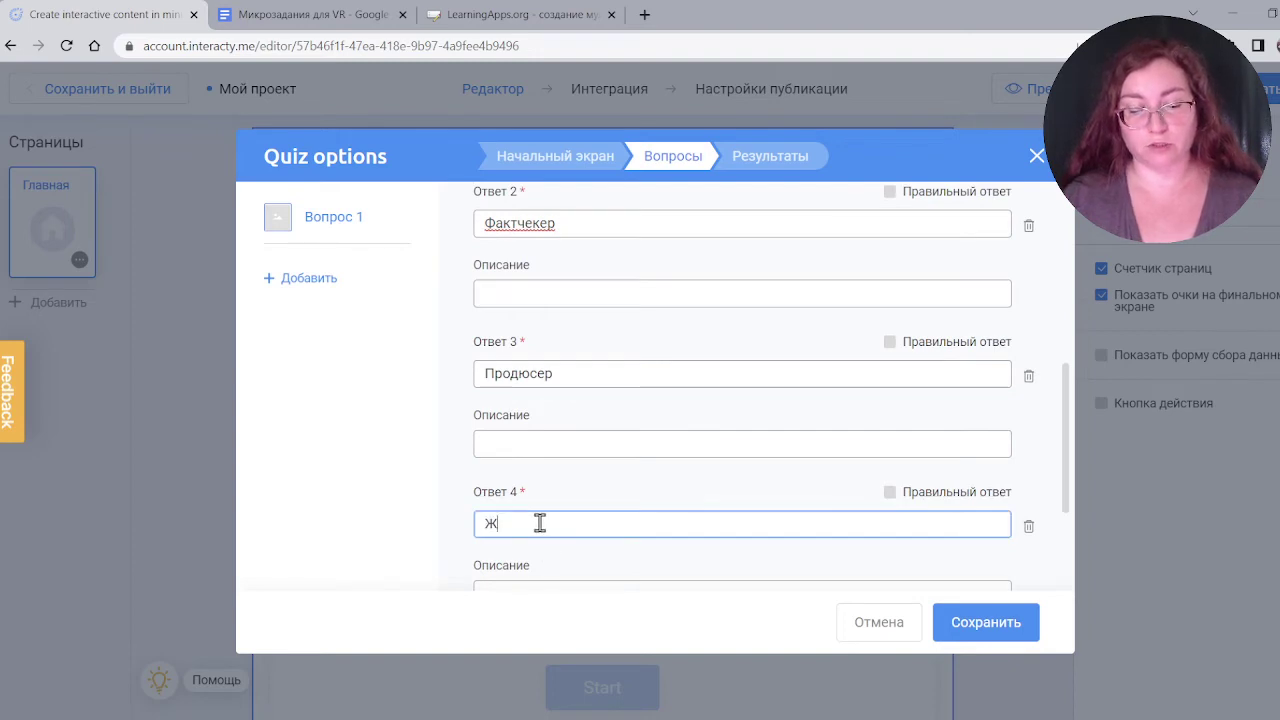
{"action": "type", "text": "урналист"}
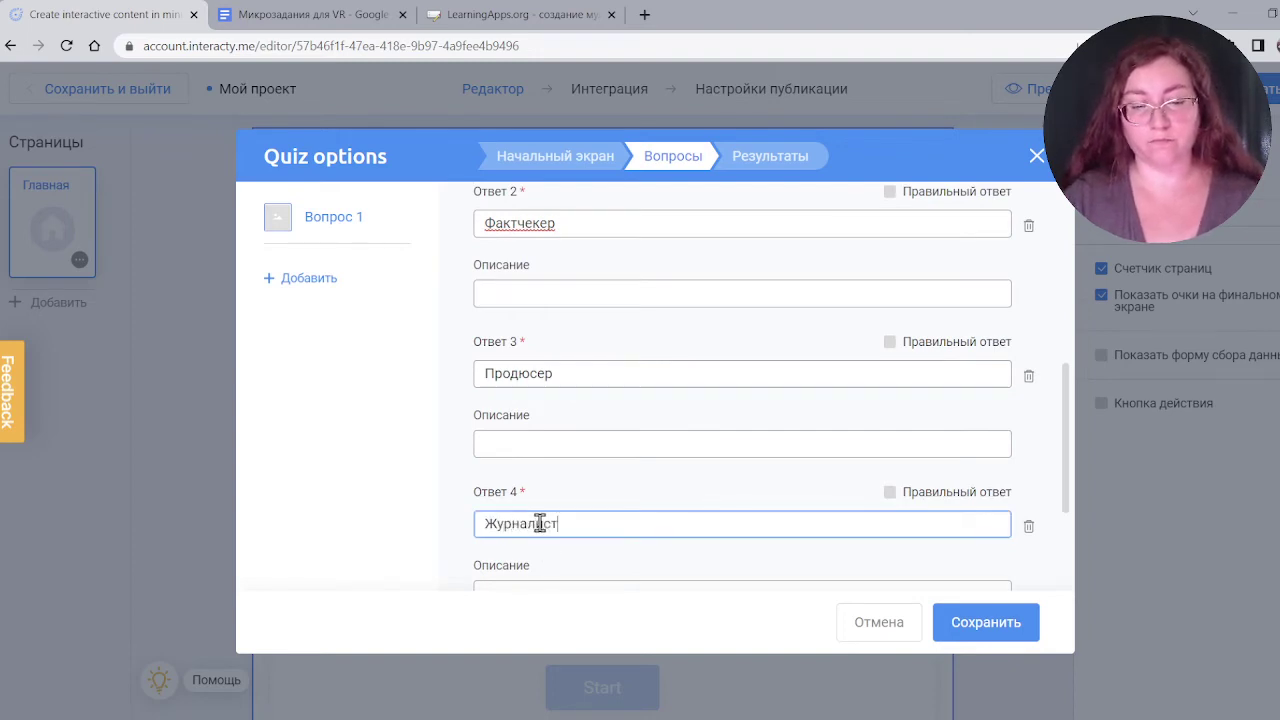
Step: Mark "Фактчекер" as the correct answer and give it the description "Действительно, фактчекеры должны верифицировать всю информацию"
{"action": "scroll", "coordinate": [763, 434], "scroll_direction": "up", "scroll_amount": 1}
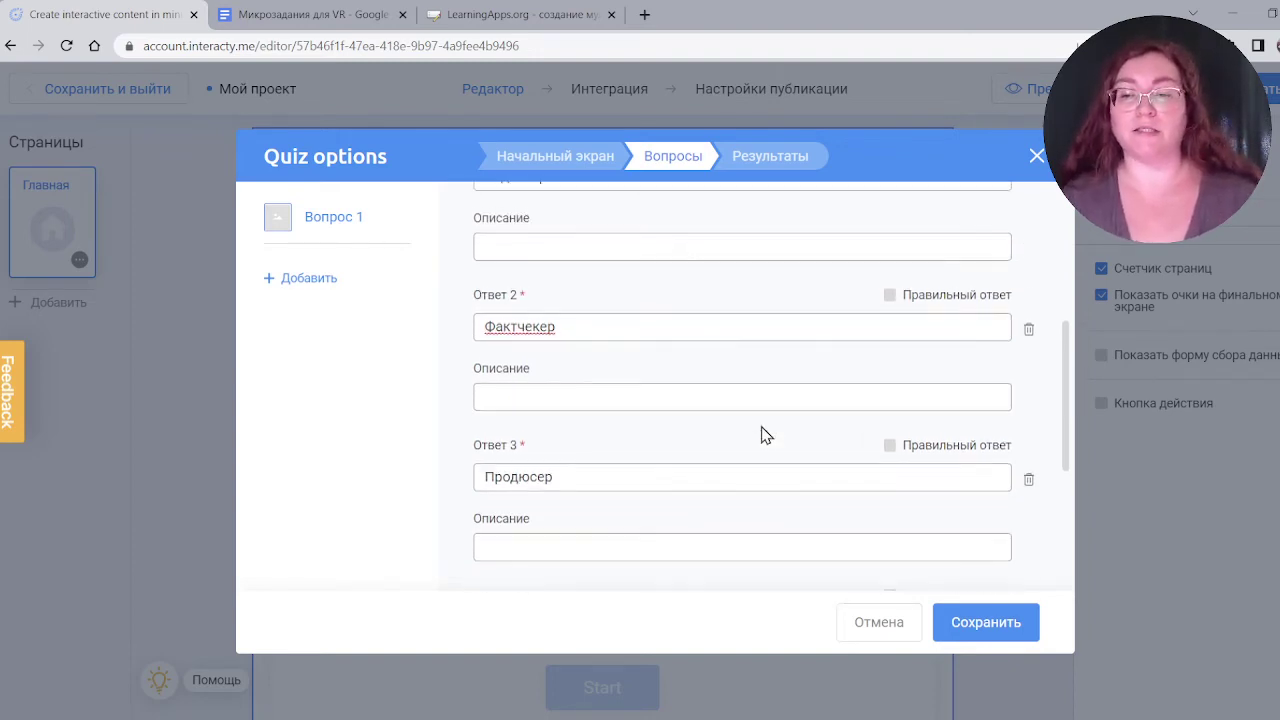
{"action": "left_click", "coordinate": [892, 297]}
{"action": "scroll", "coordinate": [899, 300], "scroll_direction": "up", "scroll_amount": 2}
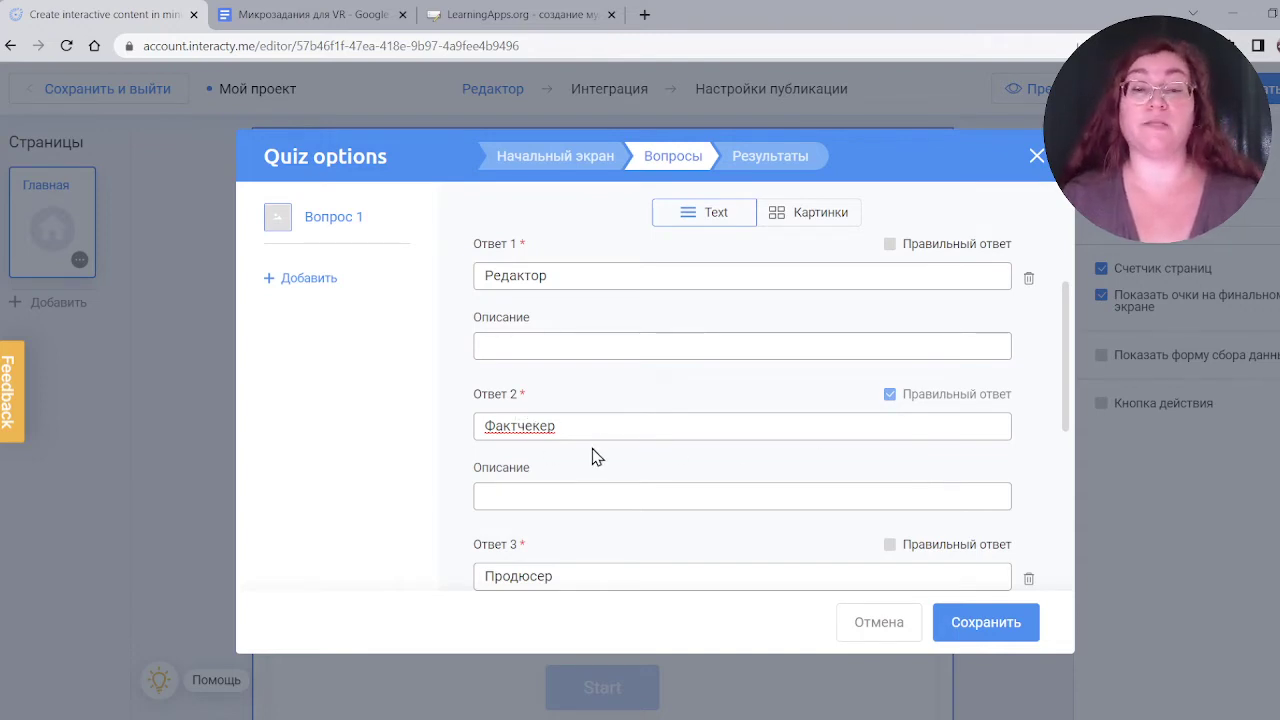
{"action": "left_click", "coordinate": [539, 501]}
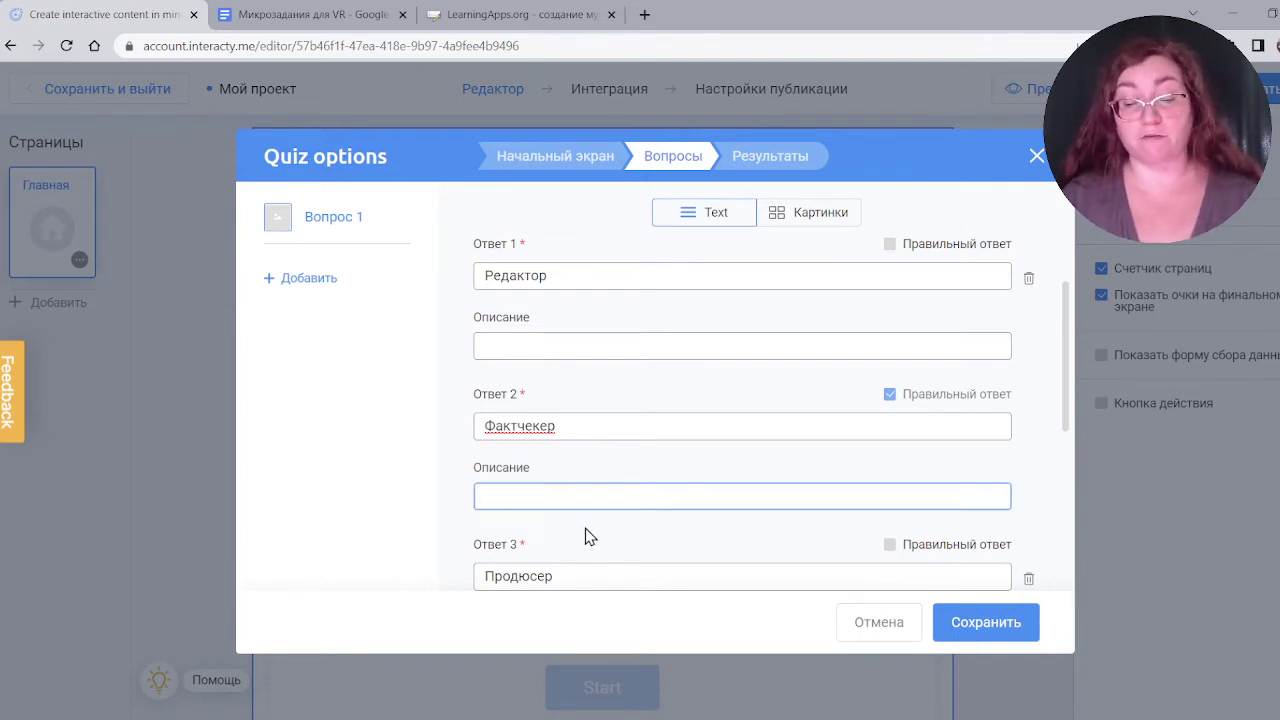
{"action": "type", "text": "Действительно"}
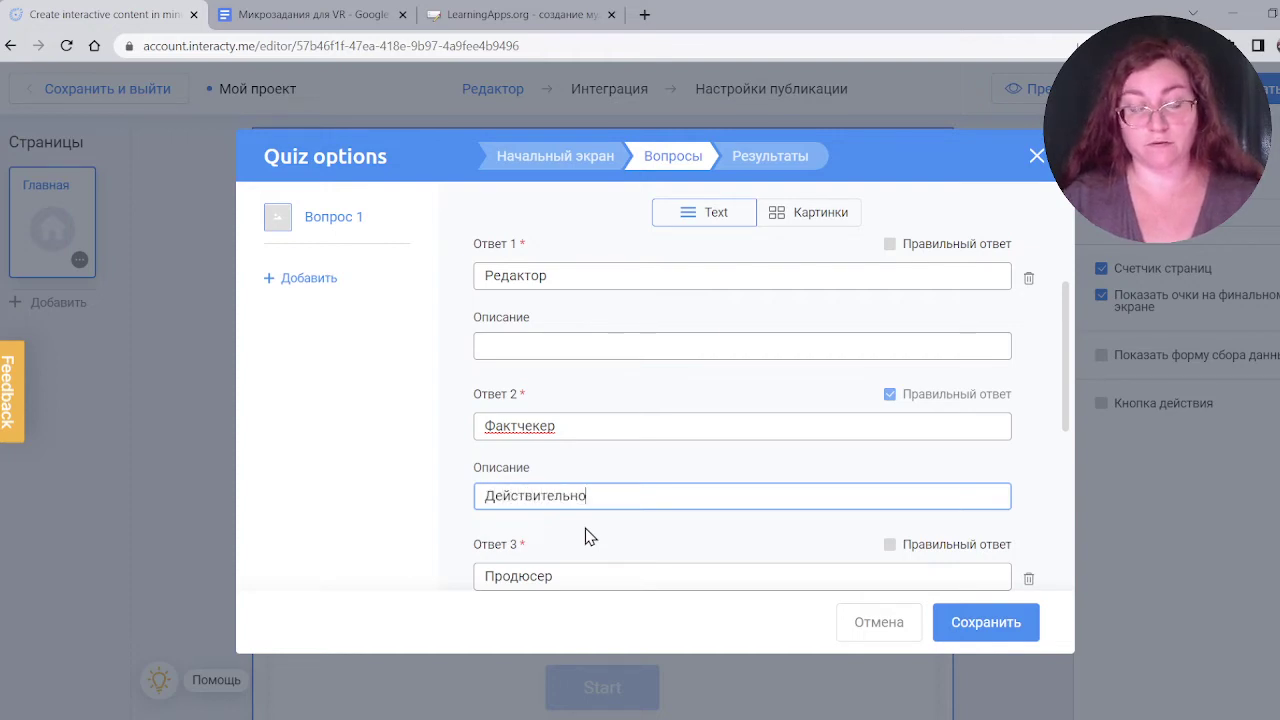
{"action": "type", "text": ", ф"}
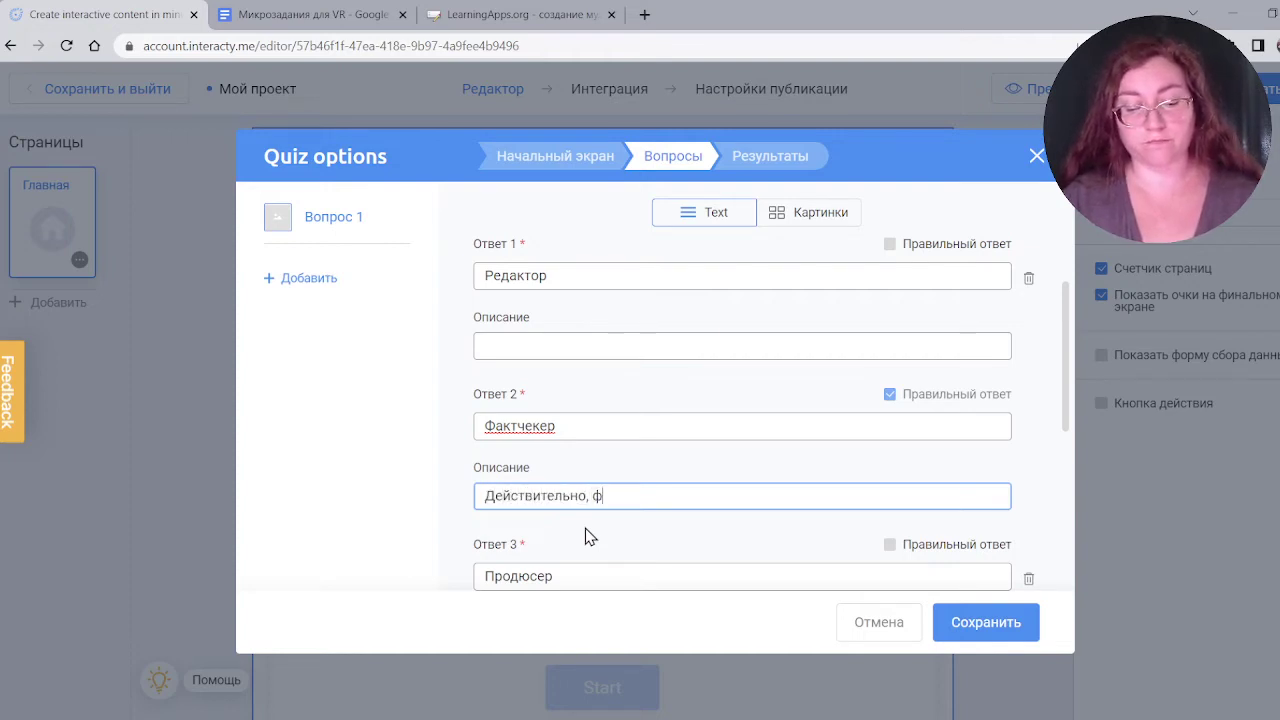
{"action": "type", "text": "актчекеры "}
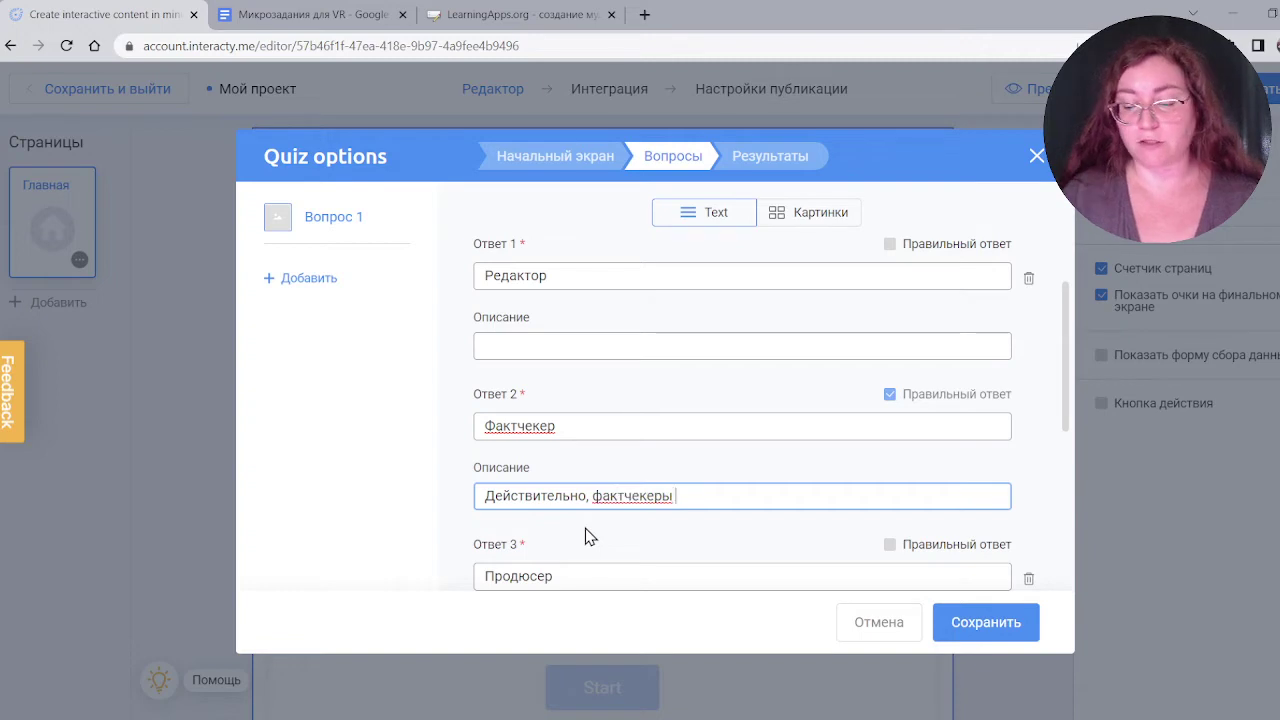
{"action": "type", "text": "— "}
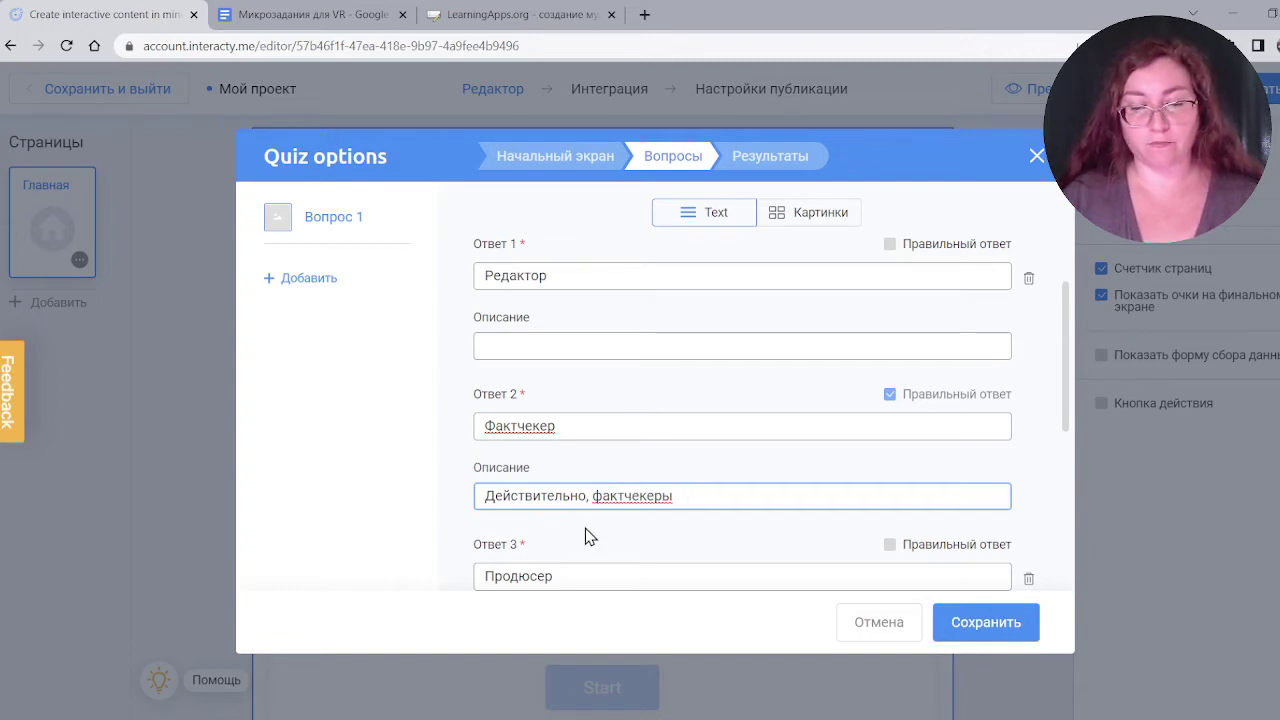
{"action": "type", "text": "должны "}
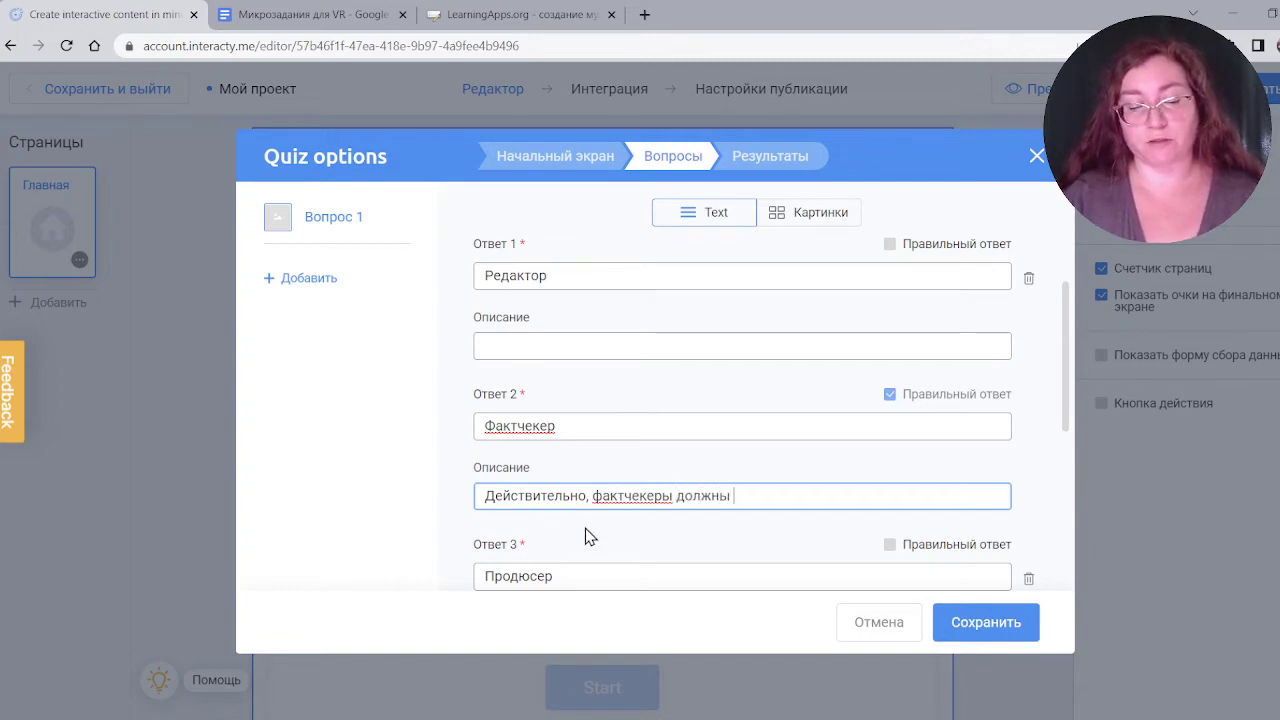
{"action": "type", "text": "верифицировать "}
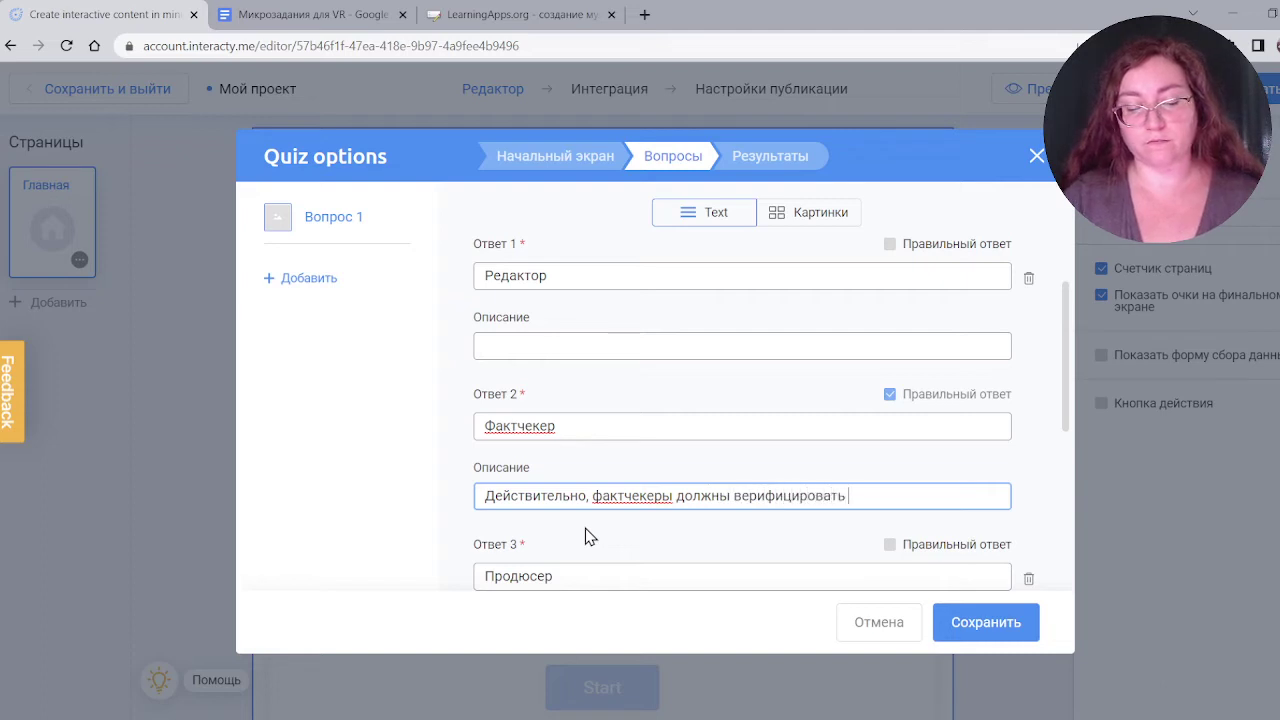
{"action": "type", "text": "всю информацию"}
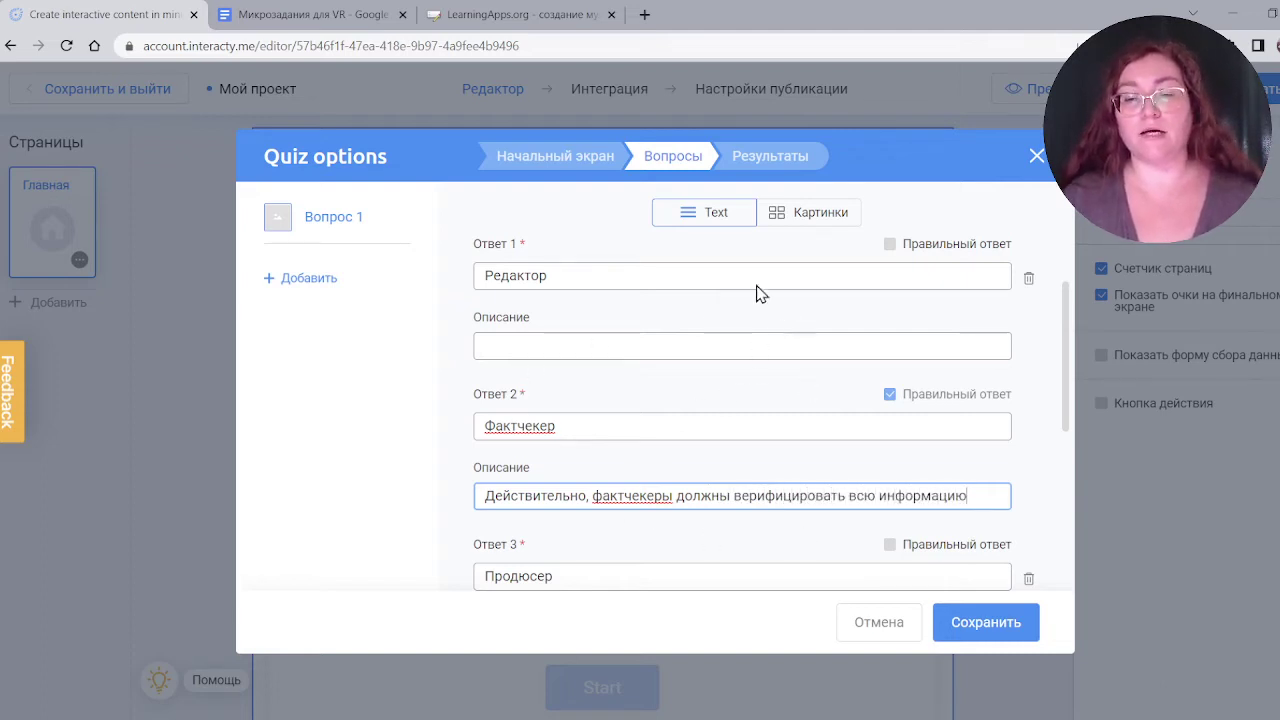
Step: In the quiz results settings, change the title of result 1 to "Увы, попробуй ещё"
{"action": "scroll", "coordinate": [642, 414], "scroll_direction": "down", "scroll_amount": 1}
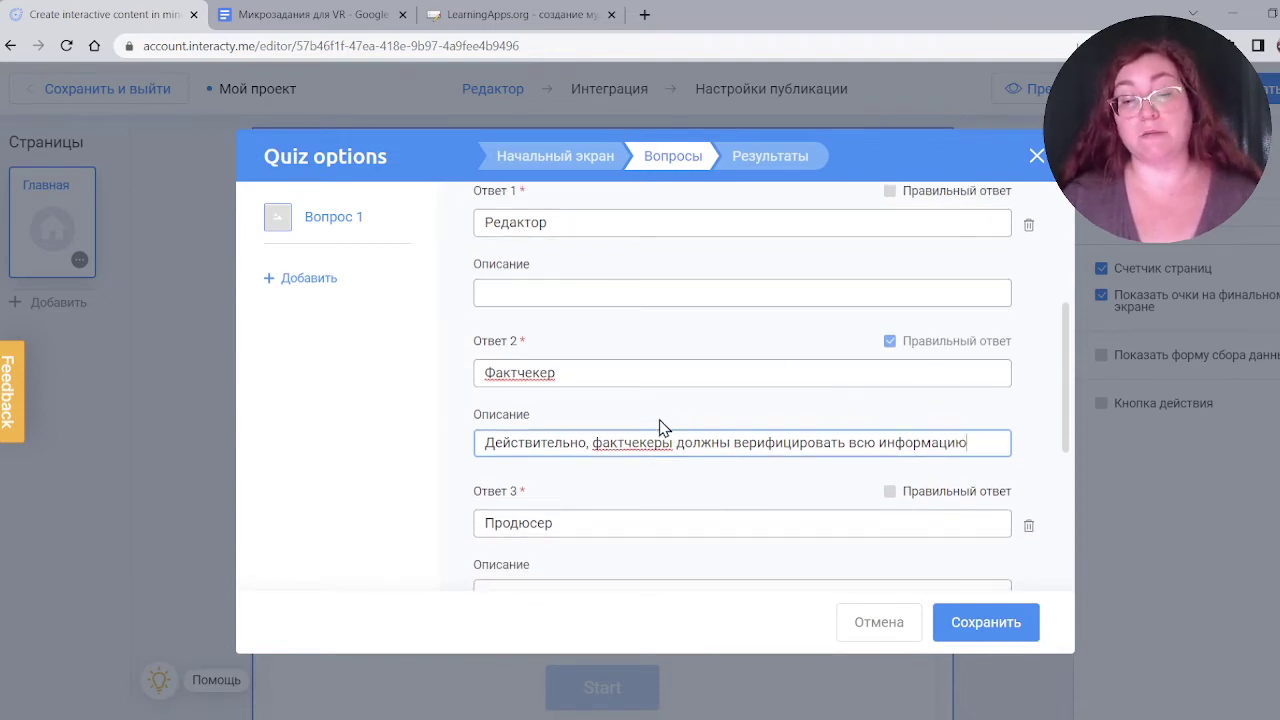
{"action": "scroll", "coordinate": [660, 424], "scroll_direction": "down", "scroll_amount": 1}
{"action": "scroll", "coordinate": [686, 457], "scroll_direction": "down", "scroll_amount": 1}
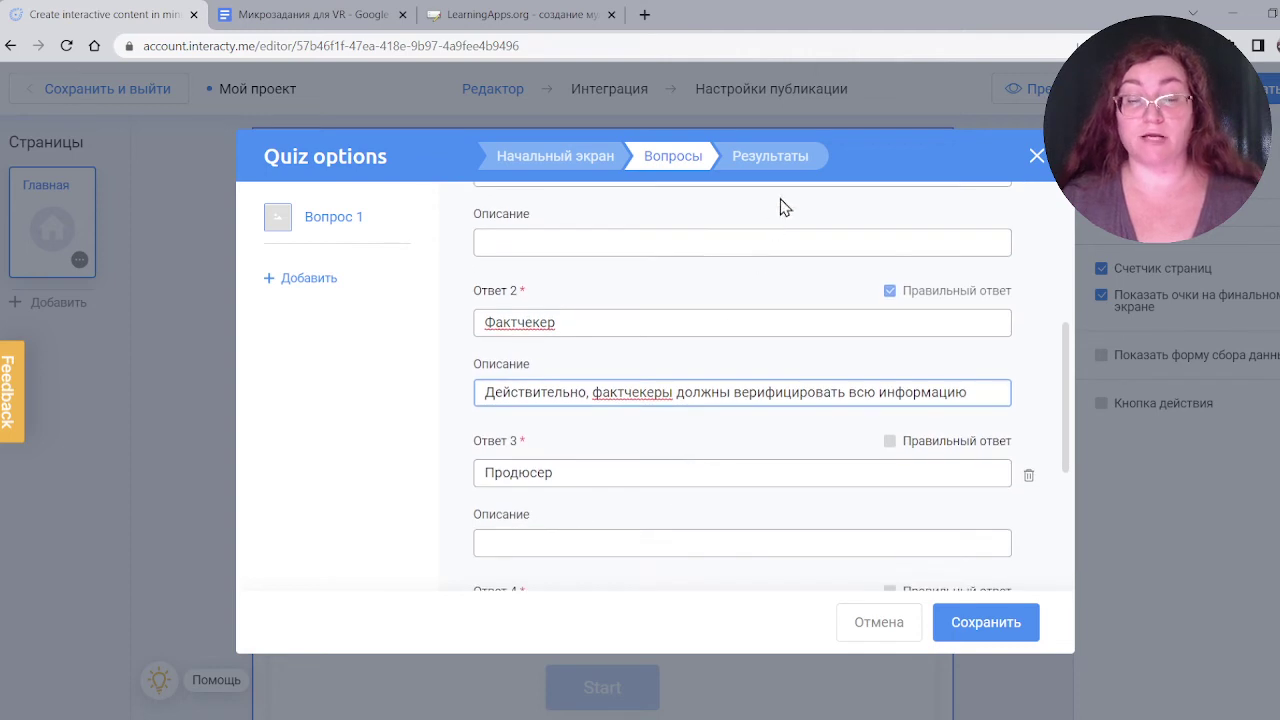
{"action": "left_click", "coordinate": [798, 162]}
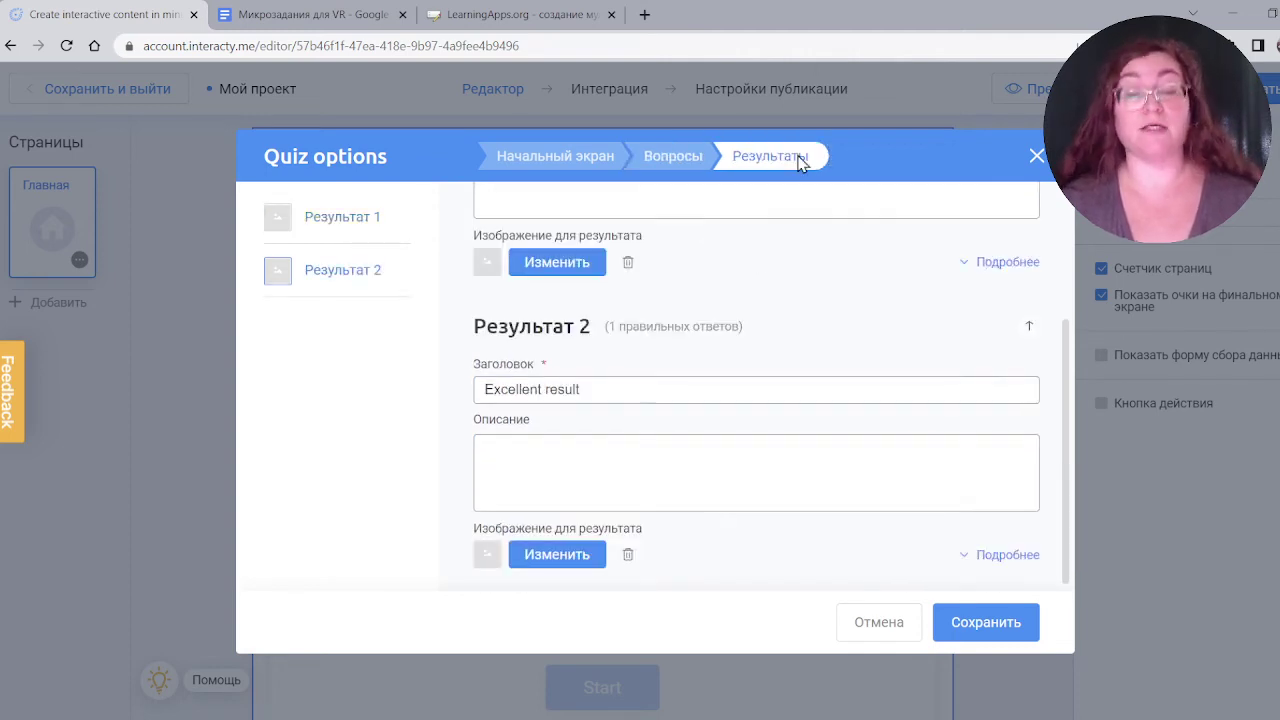
{"action": "scroll", "coordinate": [778, 310], "scroll_direction": "up", "scroll_amount": 2}
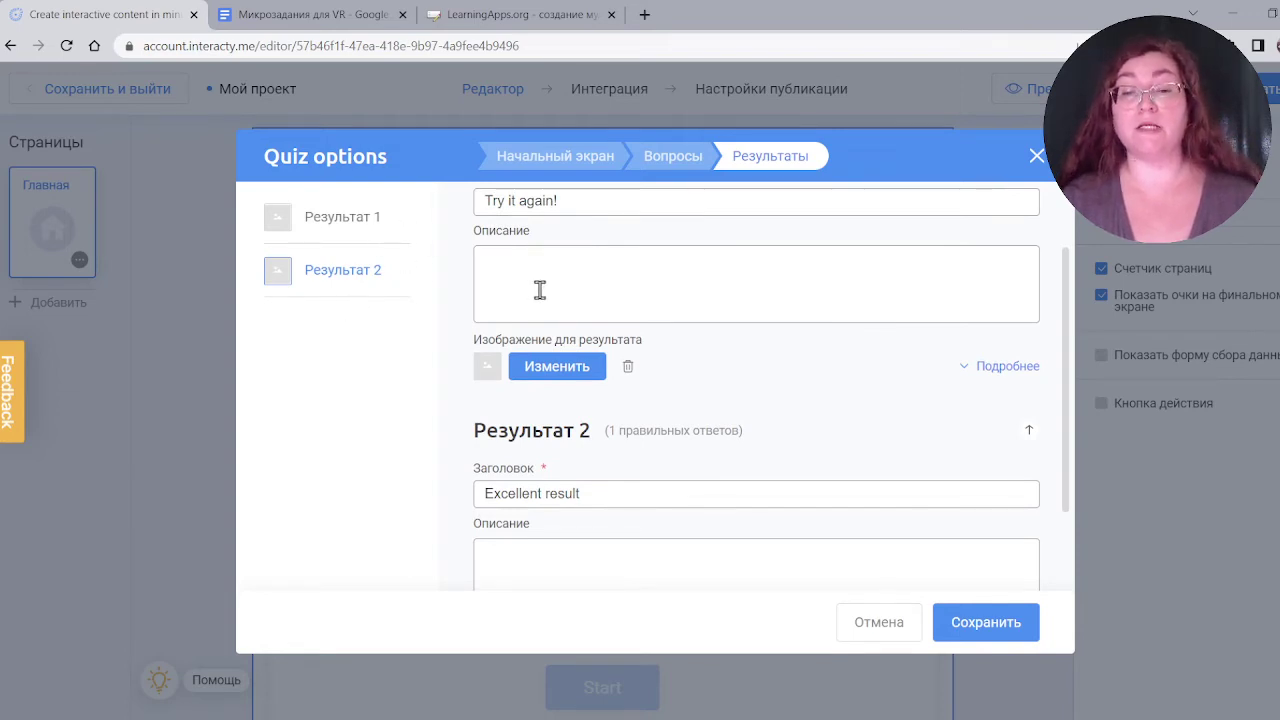
{"action": "scroll", "coordinate": [539, 290], "scroll_direction": "up", "scroll_amount": 1}
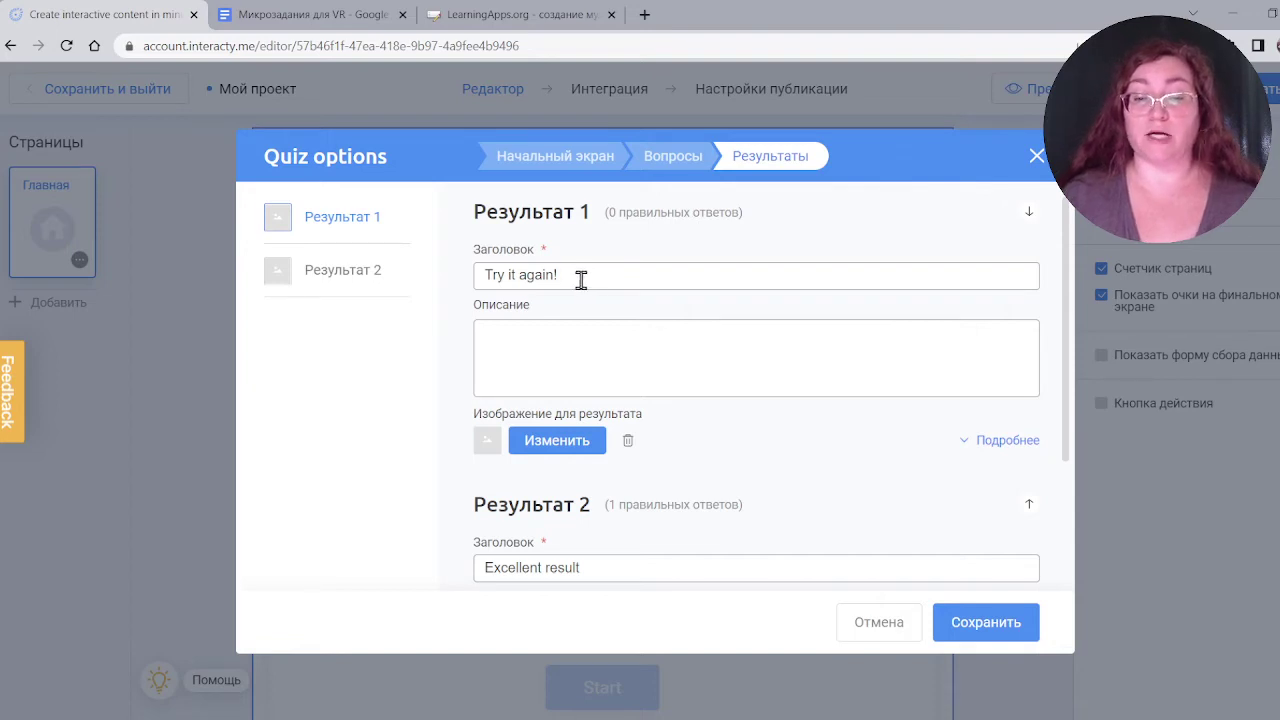
{"action": "scroll", "coordinate": [676, 455], "scroll_direction": "down", "scroll_amount": 1}
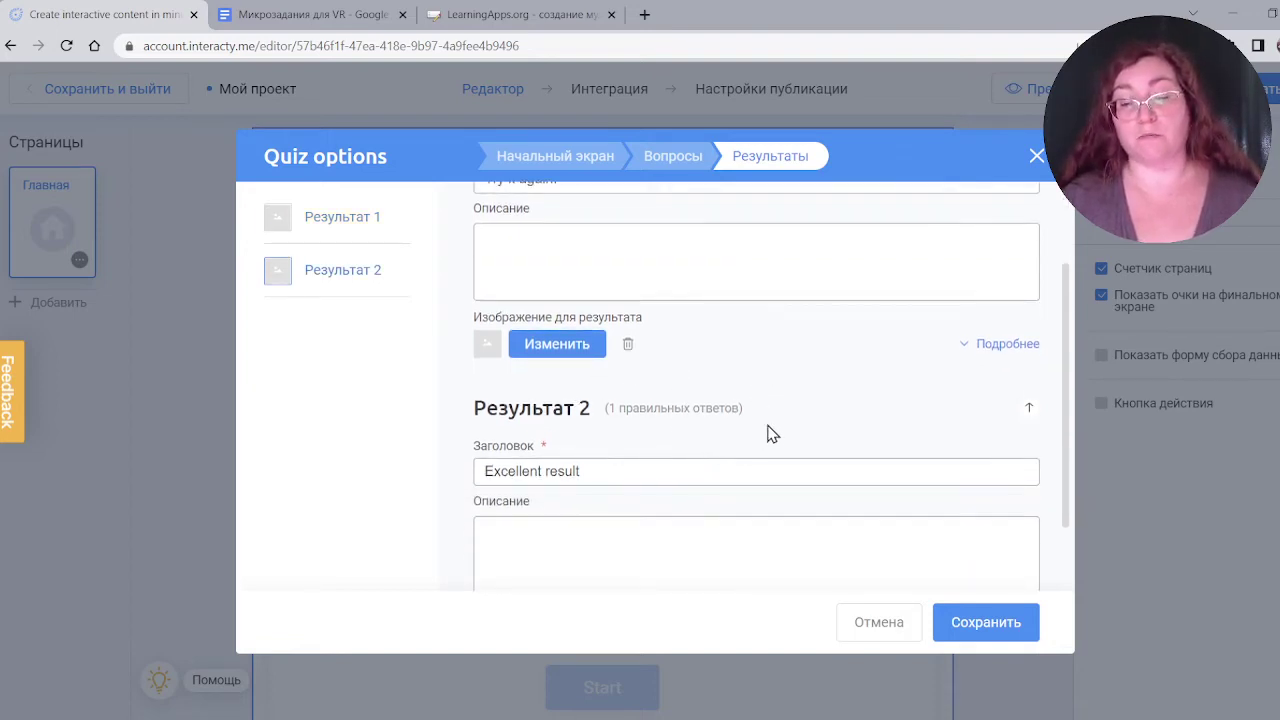
{"action": "scroll", "coordinate": [729, 403], "scroll_direction": "up", "scroll_amount": 1}
{"action": "left_click_drag", "start_coordinate": [563, 289], "coordinate": [469, 295]}
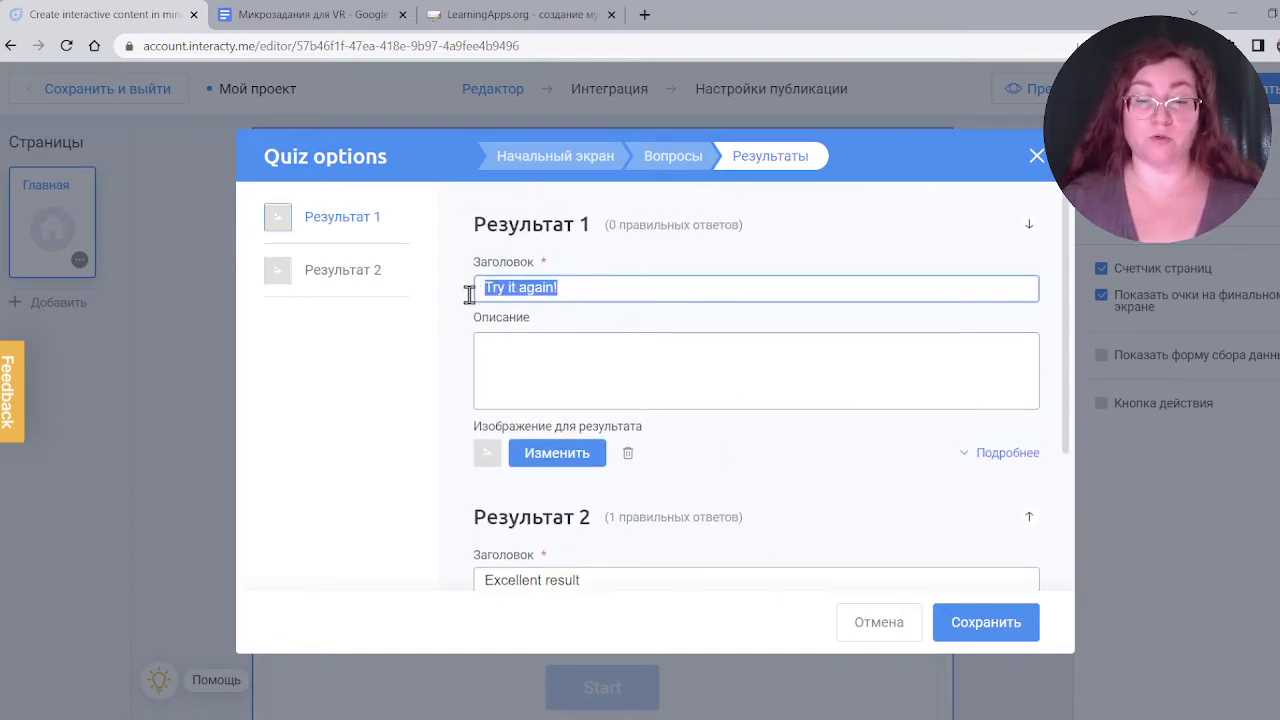
{"action": "type", "text": "Увы, попро"}
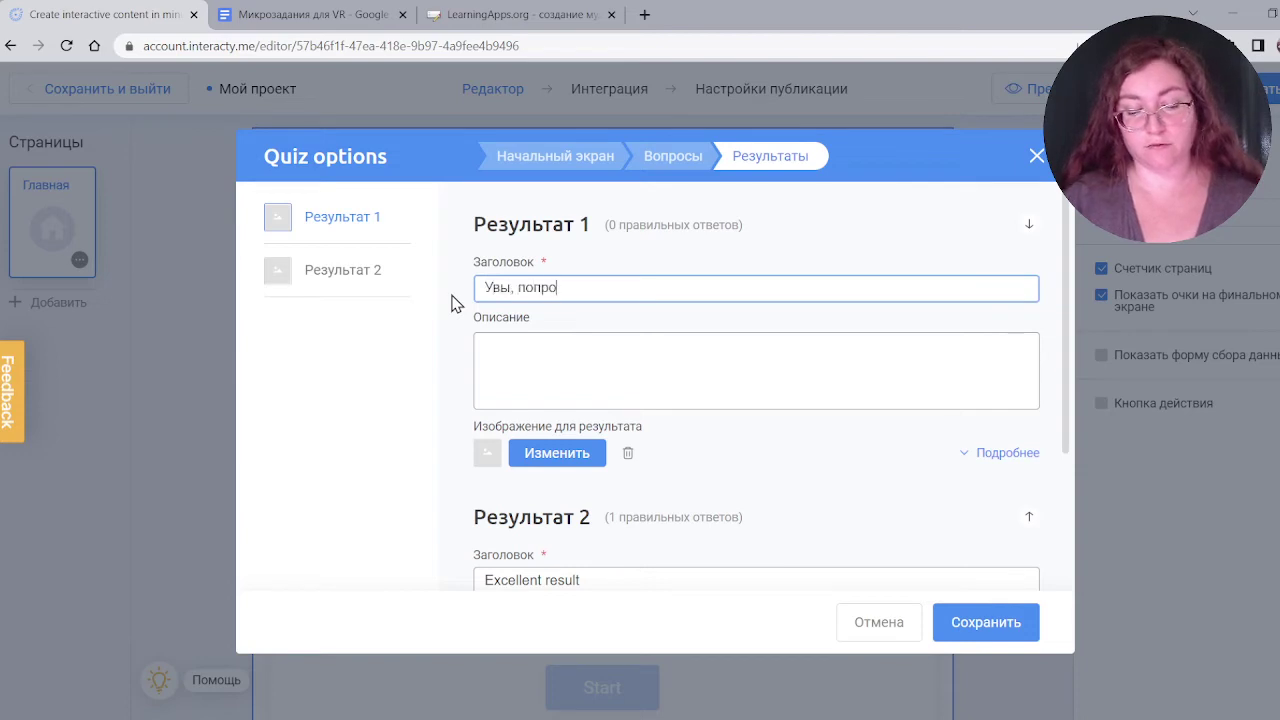
{"action": "type", "text": "буй ещё"}
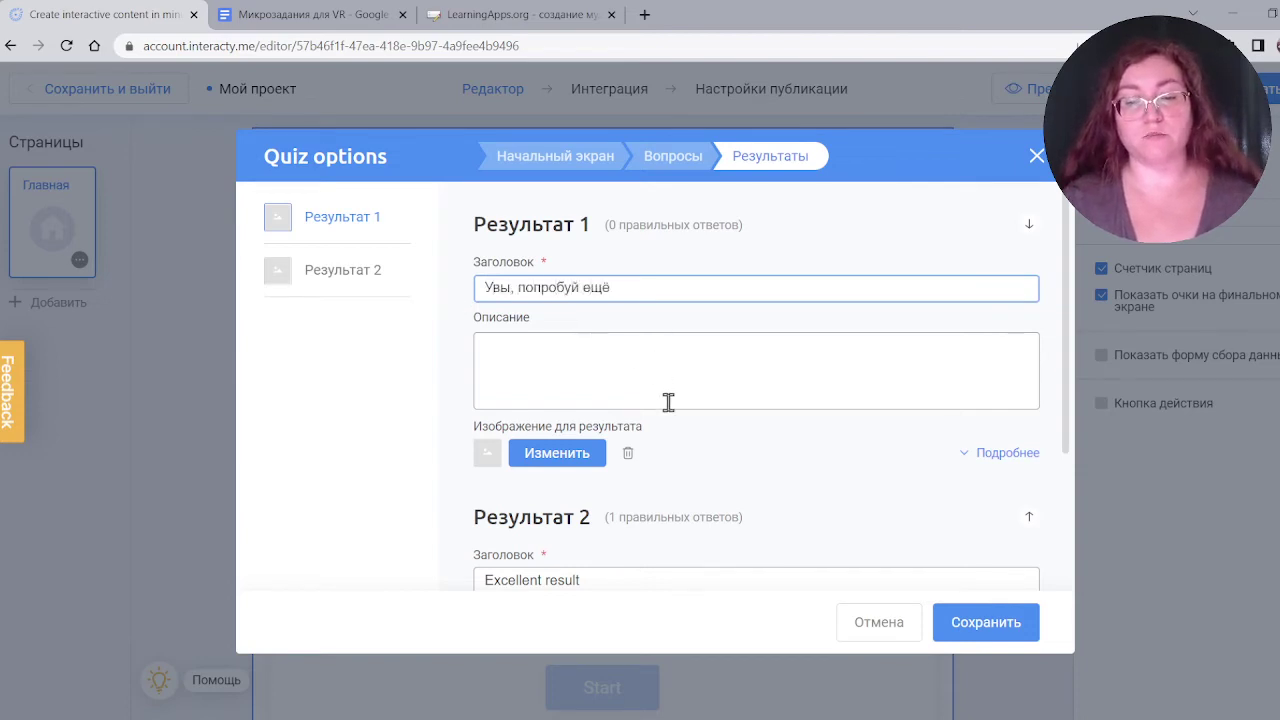
Step: Change the title of result 2 to "Молодец!" and save the quiz options
{"action": "scroll", "coordinate": [668, 403], "scroll_direction": "down", "scroll_amount": 2}
{"action": "left_click_drag", "start_coordinate": [626, 429], "coordinate": [404, 443]}
{"action": "type", "text": "Молодец!"}
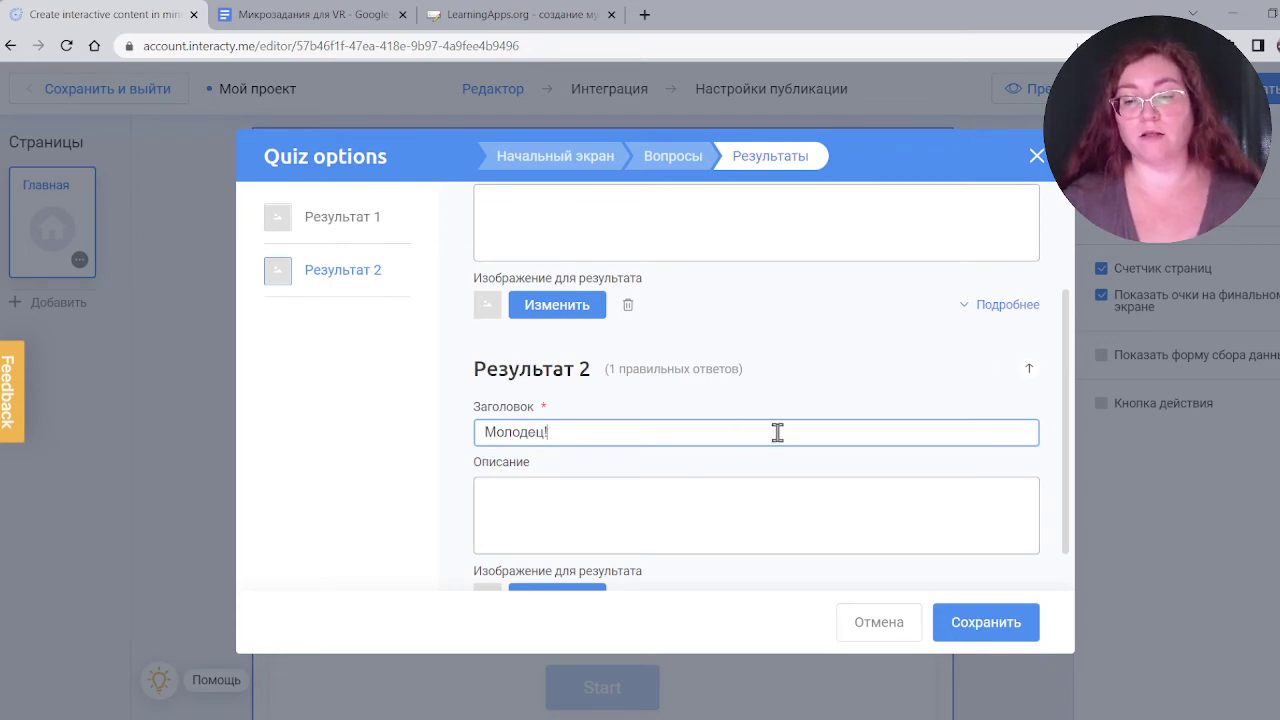
{"action": "scroll", "coordinate": [785, 435], "scroll_direction": "down", "scroll_amount": 1}
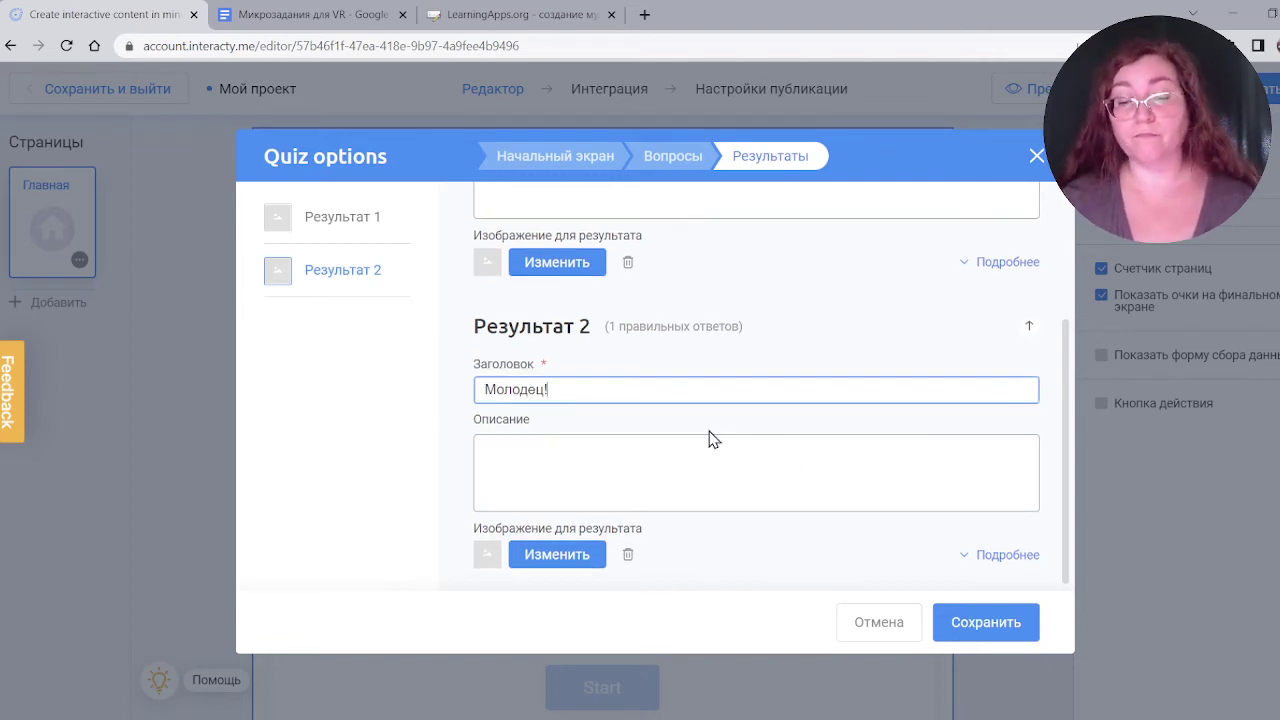
{"action": "left_click", "coordinate": [1004, 642]}
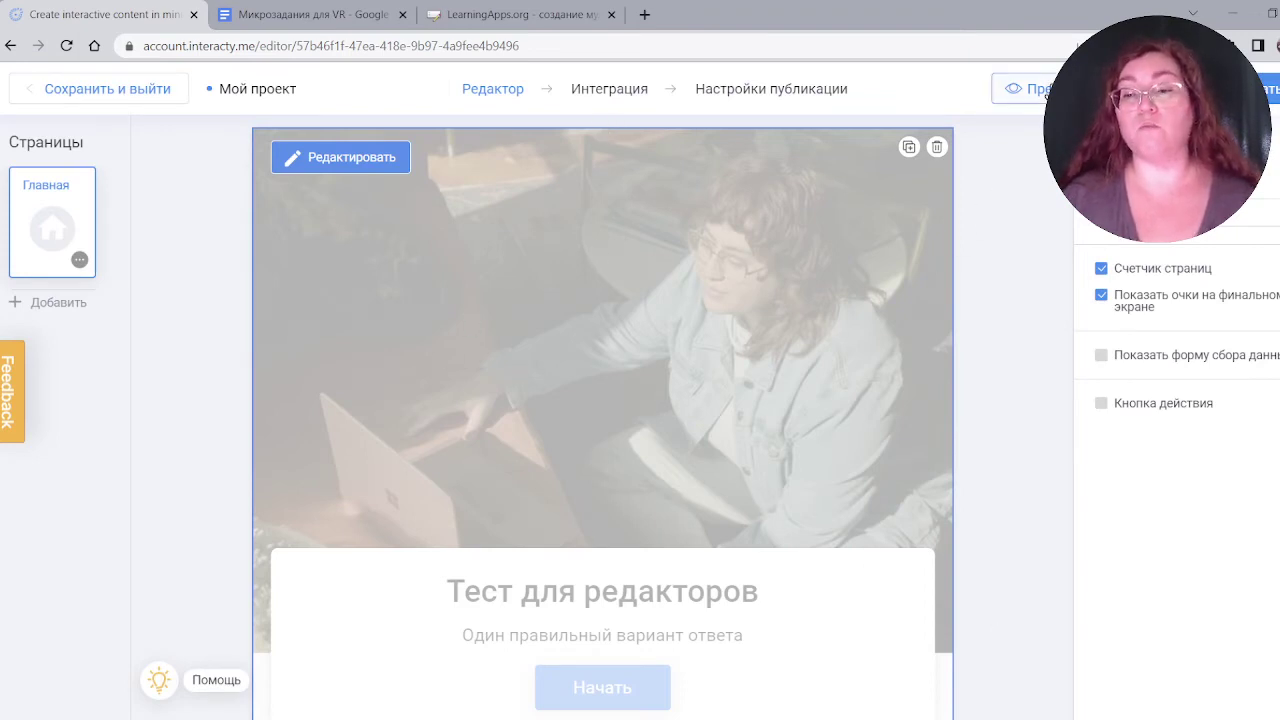
Step: Preview the quiz in desktop view, start it and look over question 1 with its answers
{"action": "left_click", "coordinate": [1030, 88]}
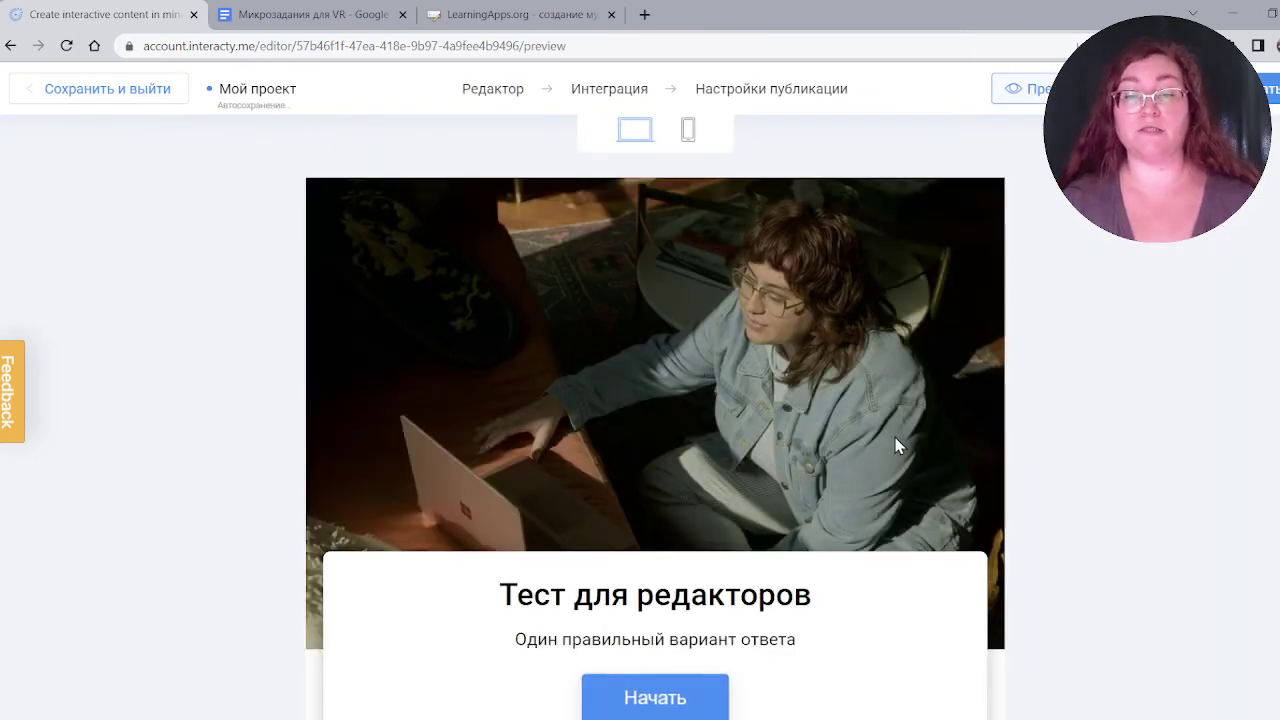
{"action": "scroll", "coordinate": [771, 551], "scroll_direction": "down", "scroll_amount": 1}
{"action": "left_click", "coordinate": [628, 640]}
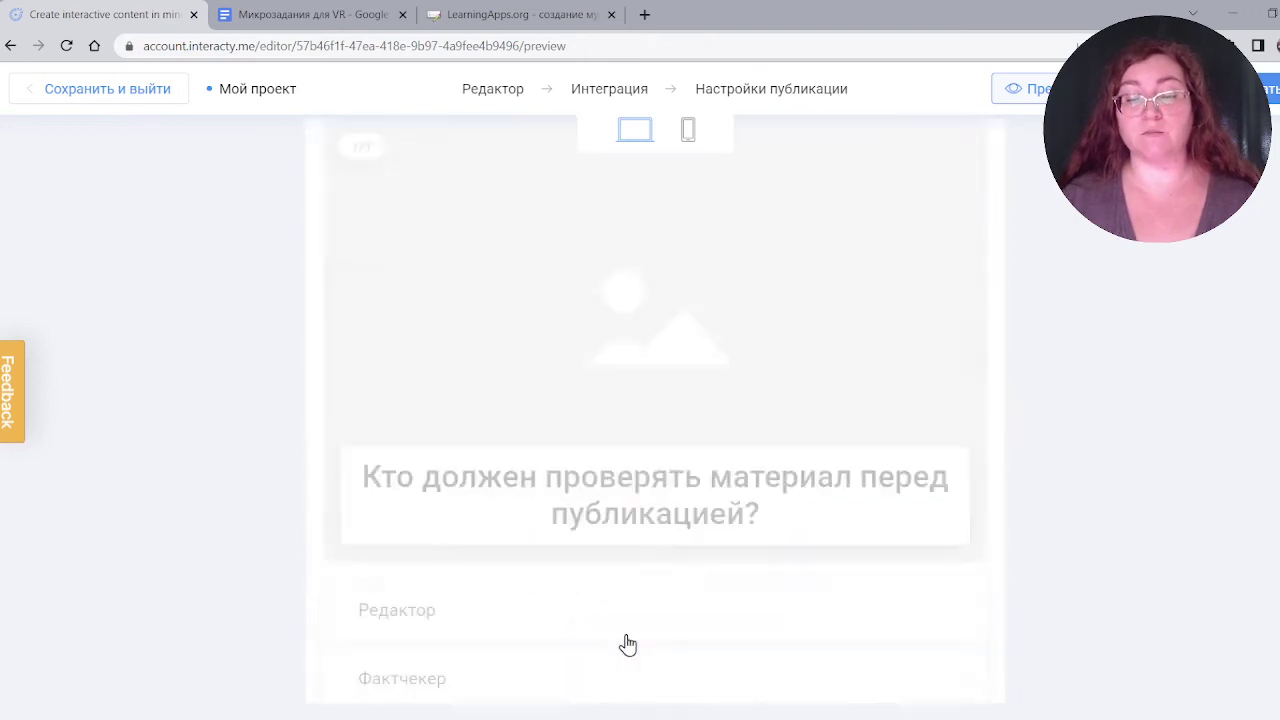
{"action": "scroll", "coordinate": [643, 401], "scroll_direction": "down", "scroll_amount": 2}
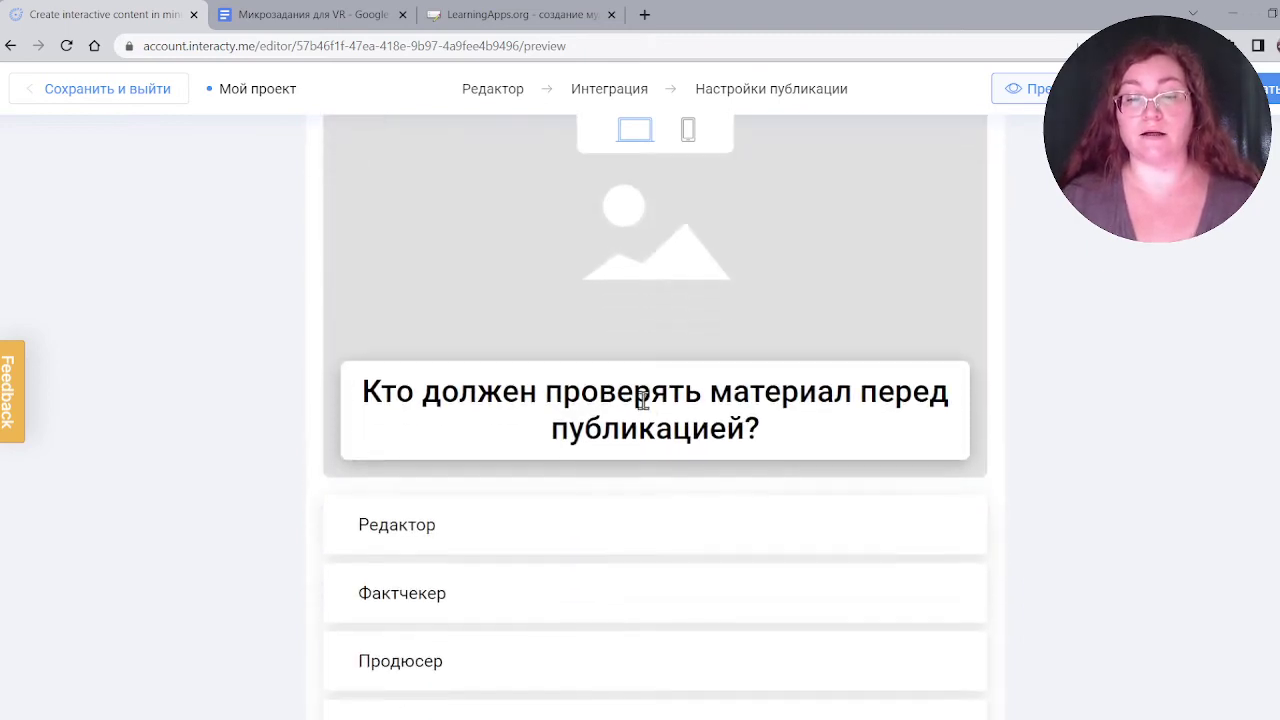
Step: Switch the preview to mobile view, start the quiz, answer question 1 with "Продюсер" and view the result
{"action": "left_click", "coordinate": [688, 130]}
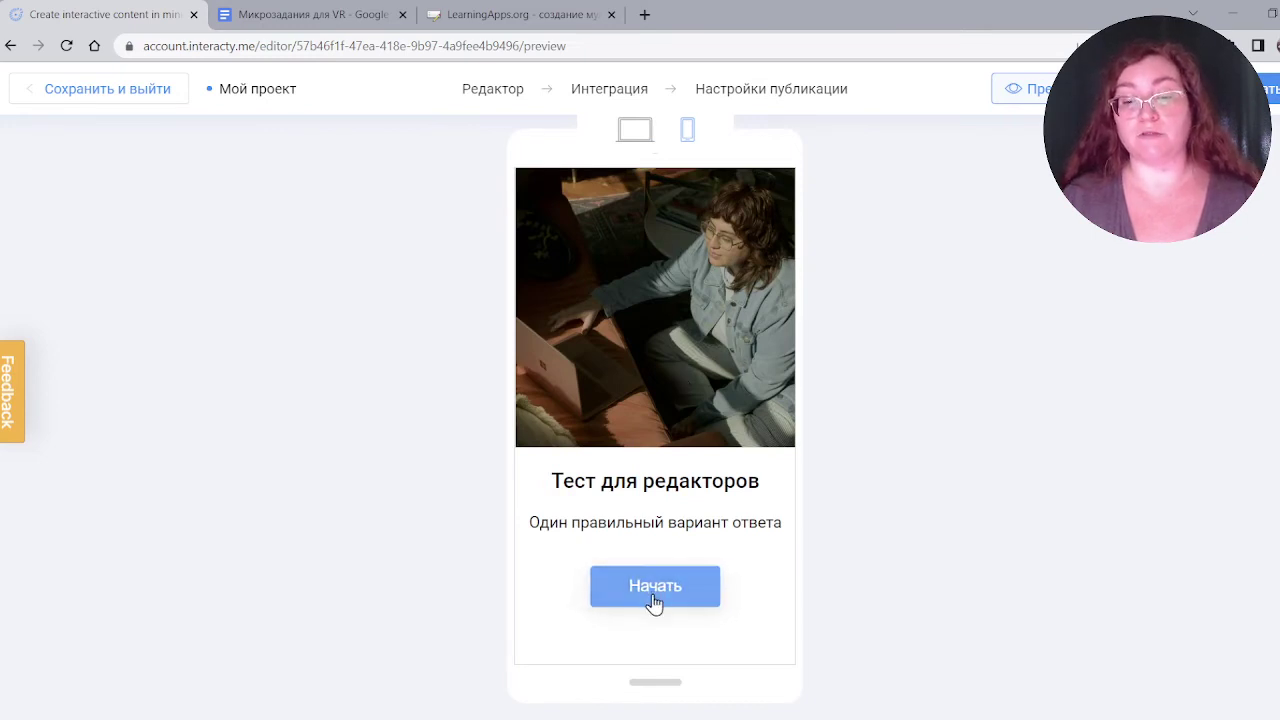
{"action": "left_click", "coordinate": [654, 586]}
{"action": "scroll", "coordinate": [654, 603], "scroll_direction": "down", "scroll_amount": 3}
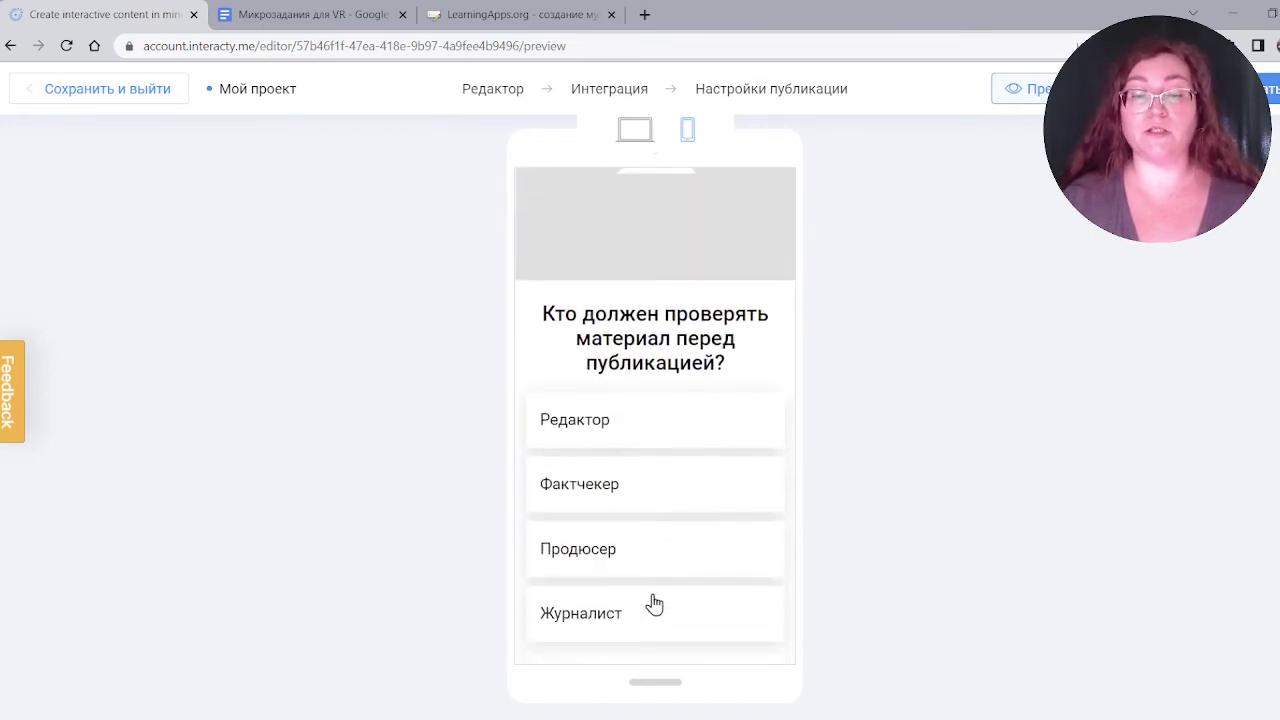
{"action": "left_click", "coordinate": [646, 555]}
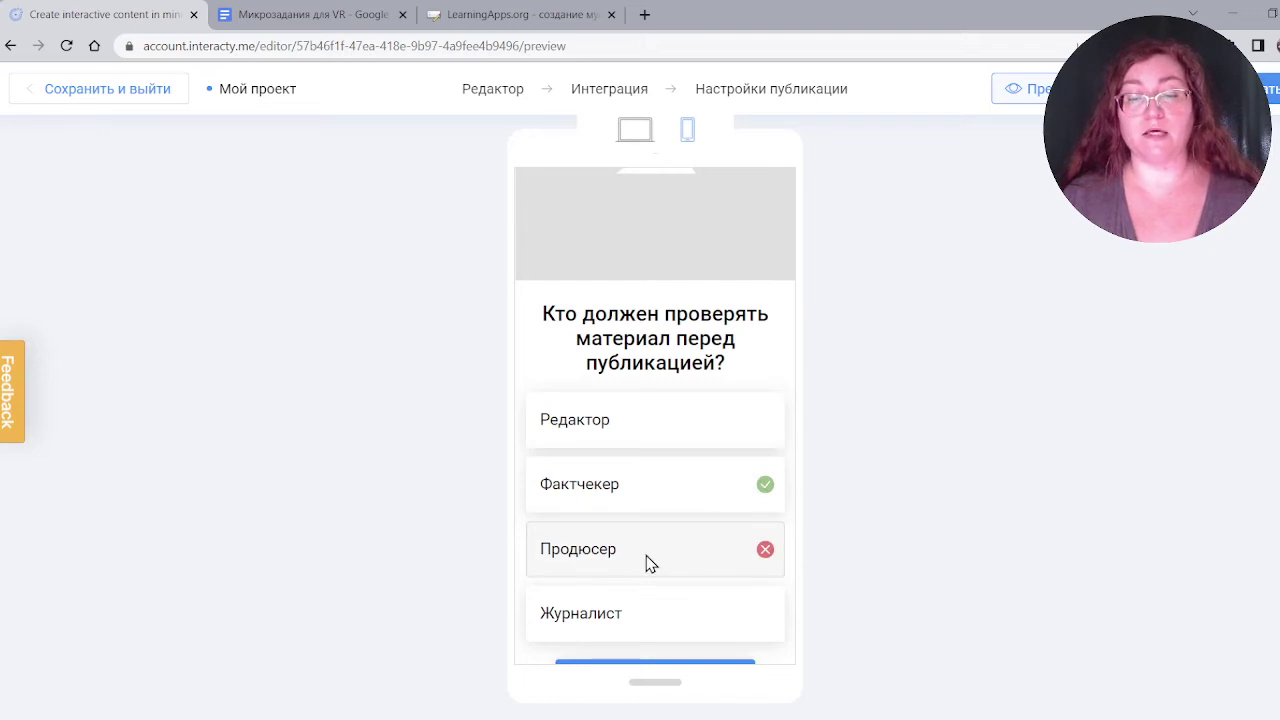
{"action": "scroll", "coordinate": [614, 552], "scroll_direction": "down", "scroll_amount": 1}
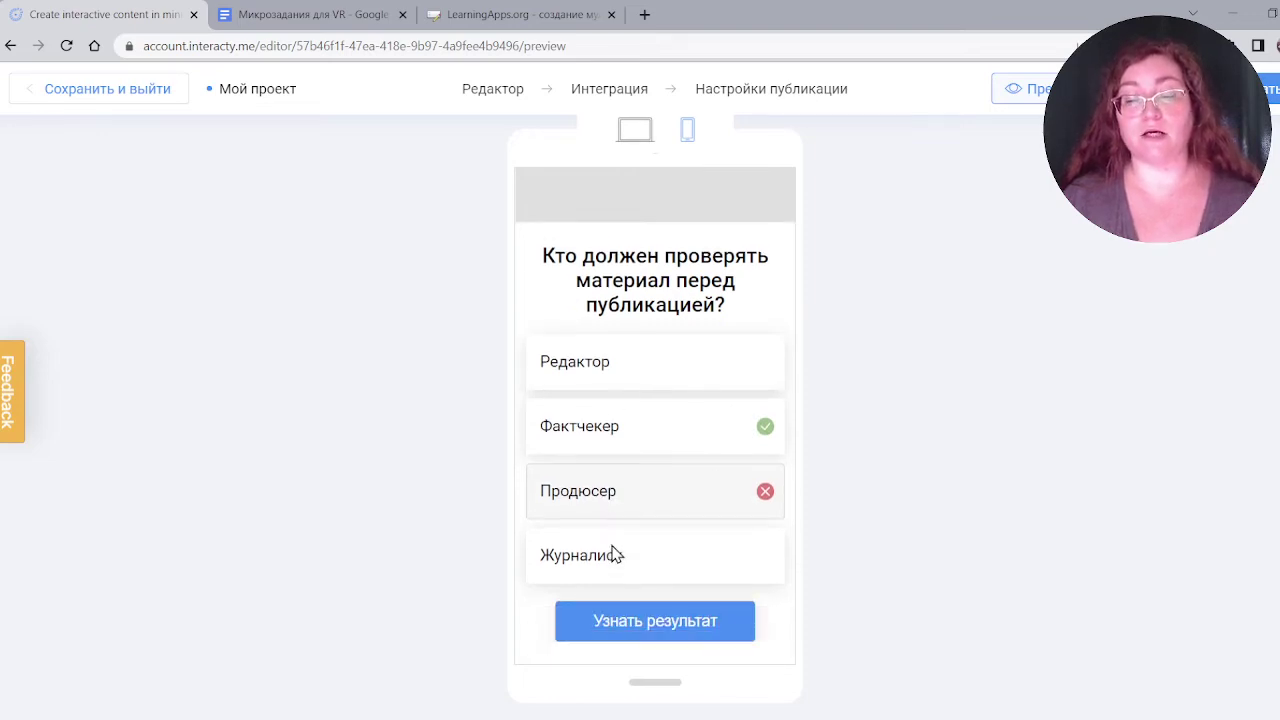
{"action": "left_click", "coordinate": [620, 628]}
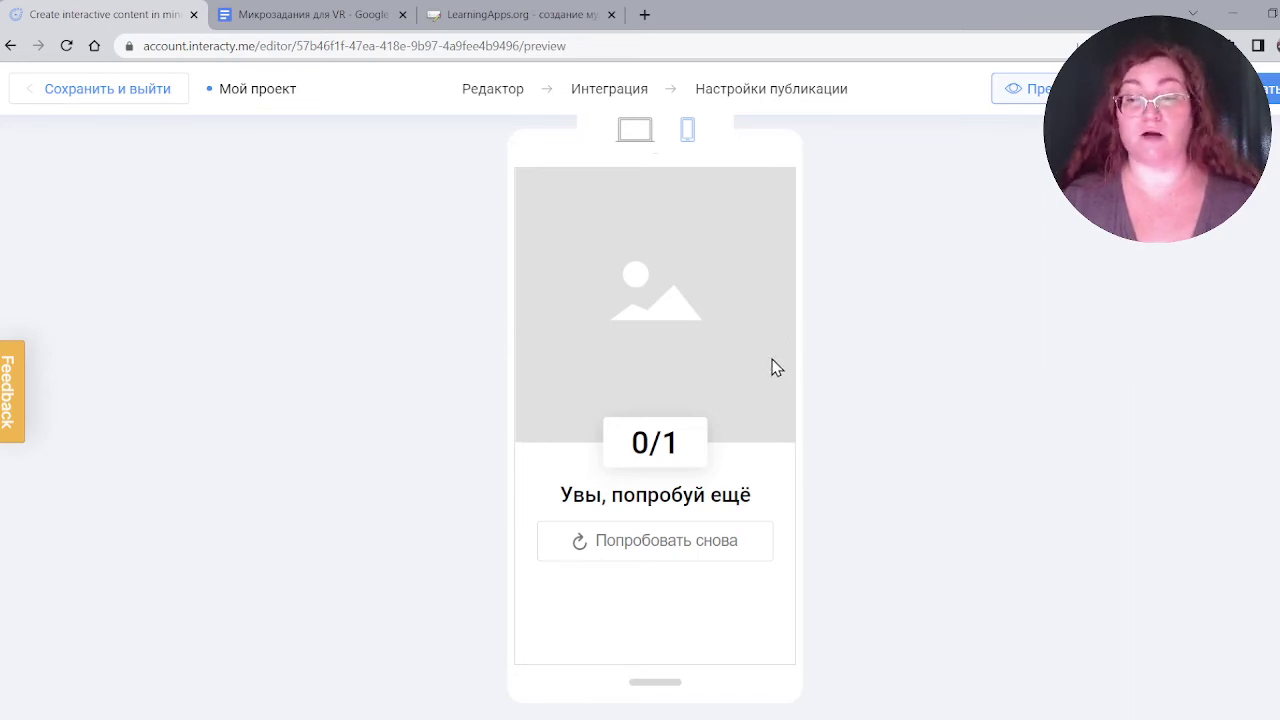
Step: Publish the quiz, copy its direct project link and load that link in a new browser tab
{"action": "left_click", "coordinate": [1267, 100]}
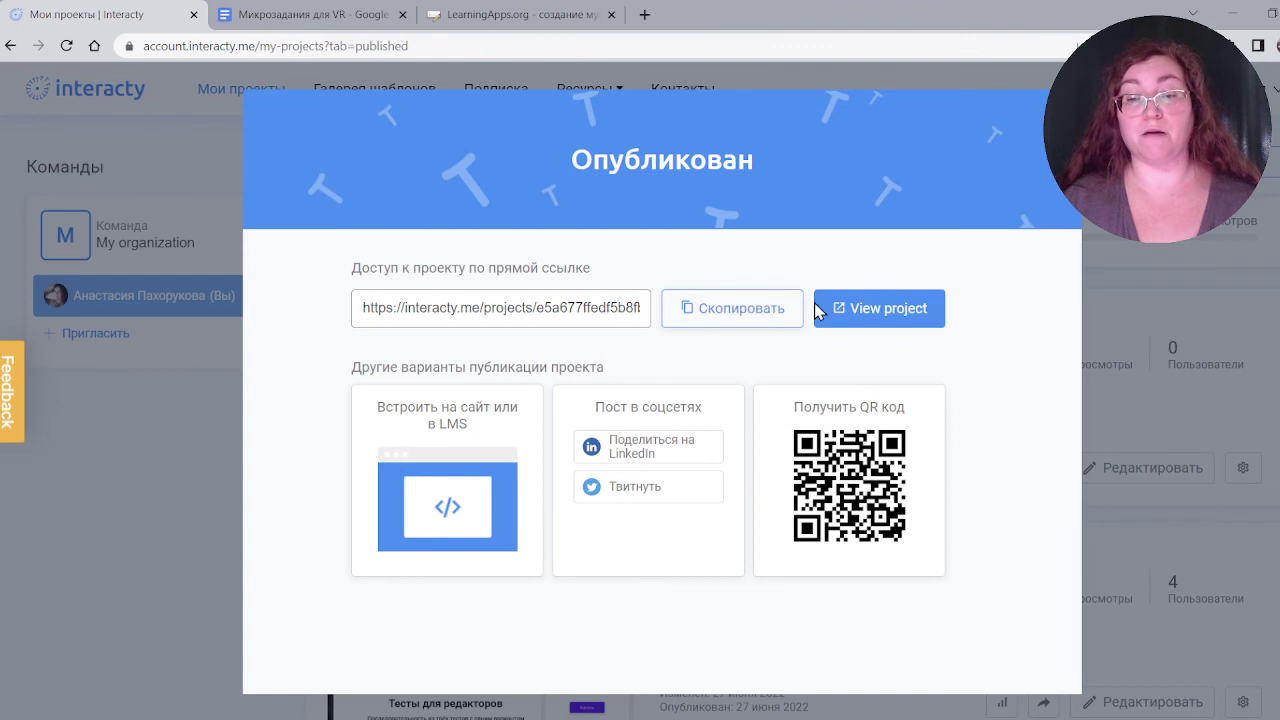
{"action": "left_click", "coordinate": [740, 308]}
{"action": "left_click", "coordinate": [644, 14]}
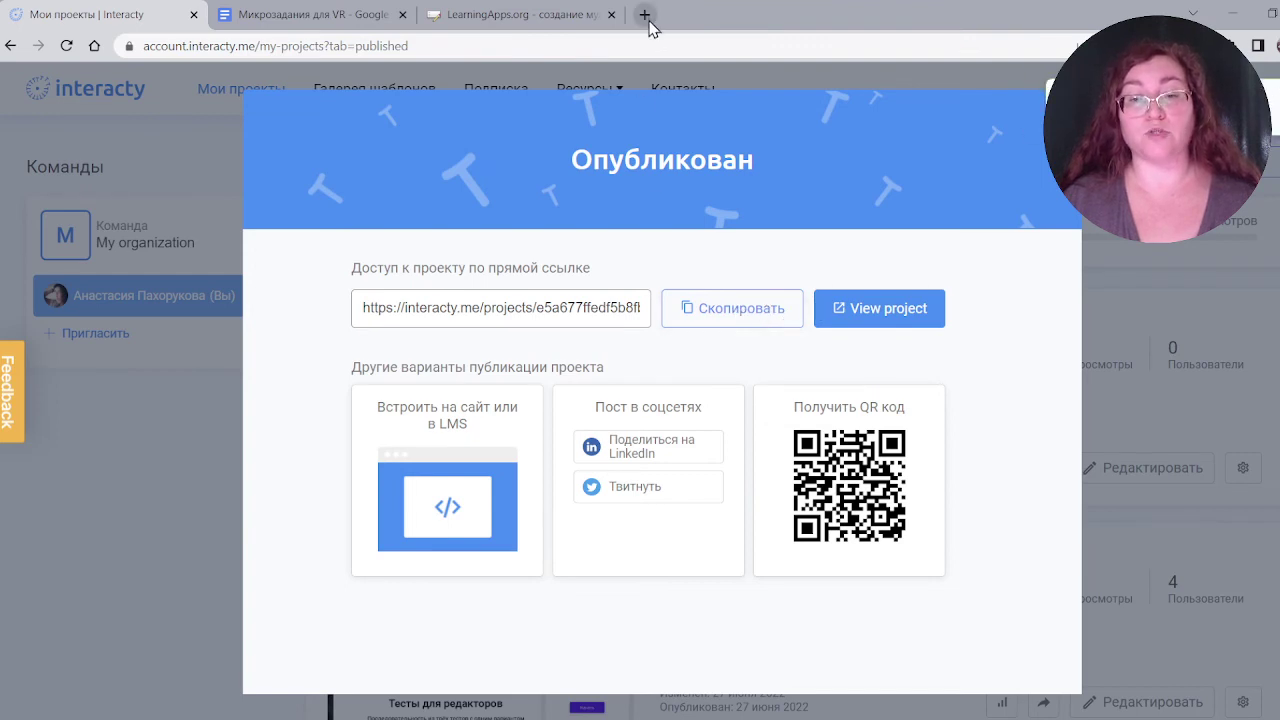
{"action": "key", "text": "ctrl+v"}
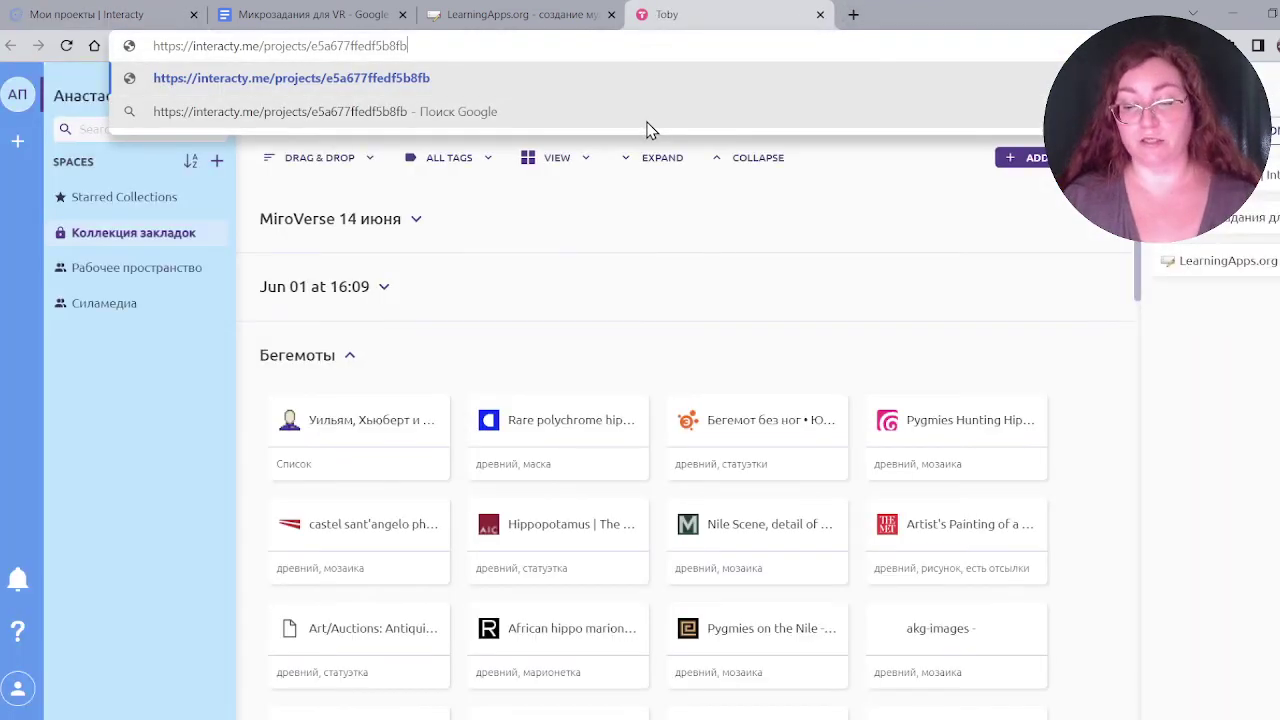
{"action": "key", "text": "Return"}
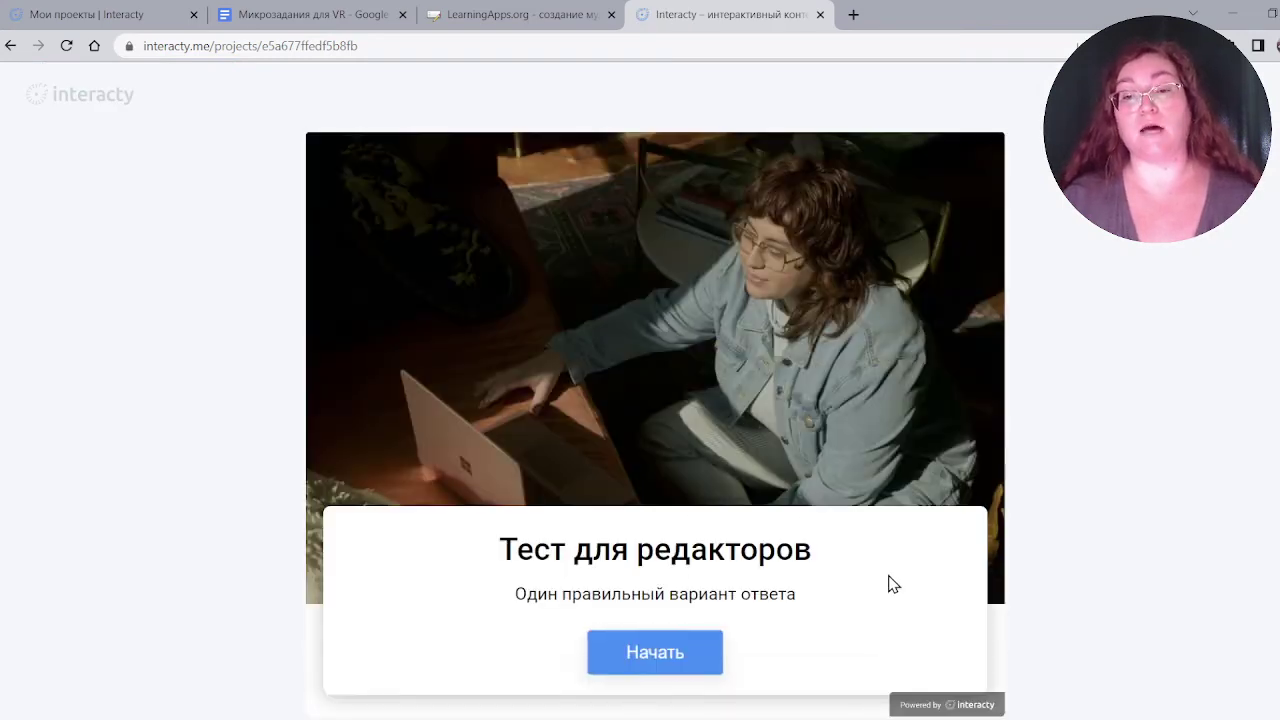
Step: Return to the publishing options, look over the website/LMS embed code and the QR code, and close the options
{"action": "left_click", "coordinate": [140, 20]}
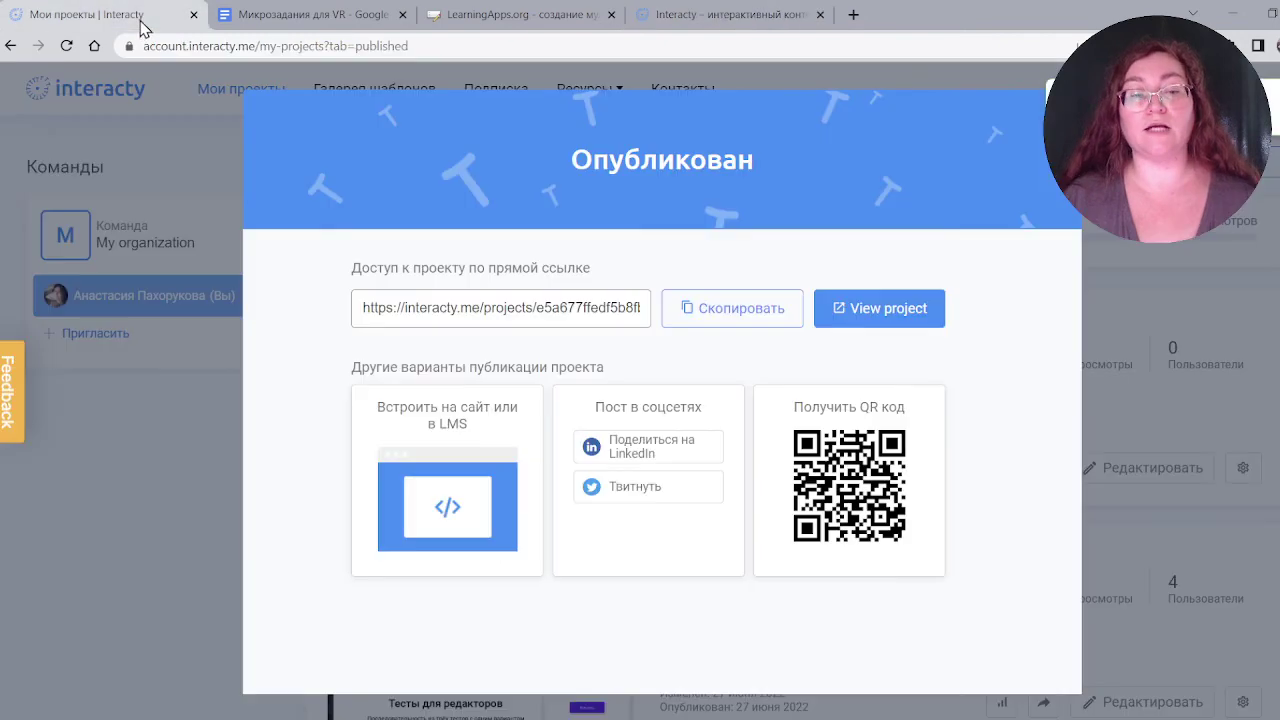
{"action": "left_click", "coordinate": [455, 529]}
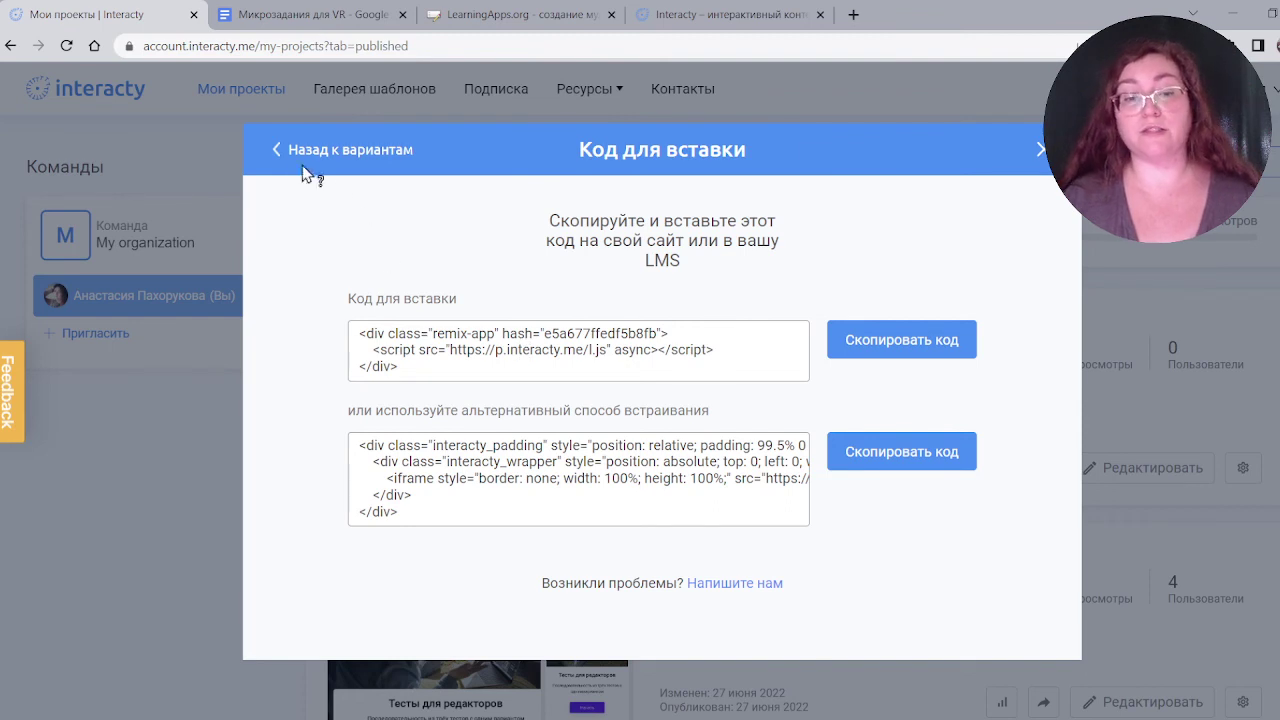
{"action": "left_click", "coordinate": [280, 149]}
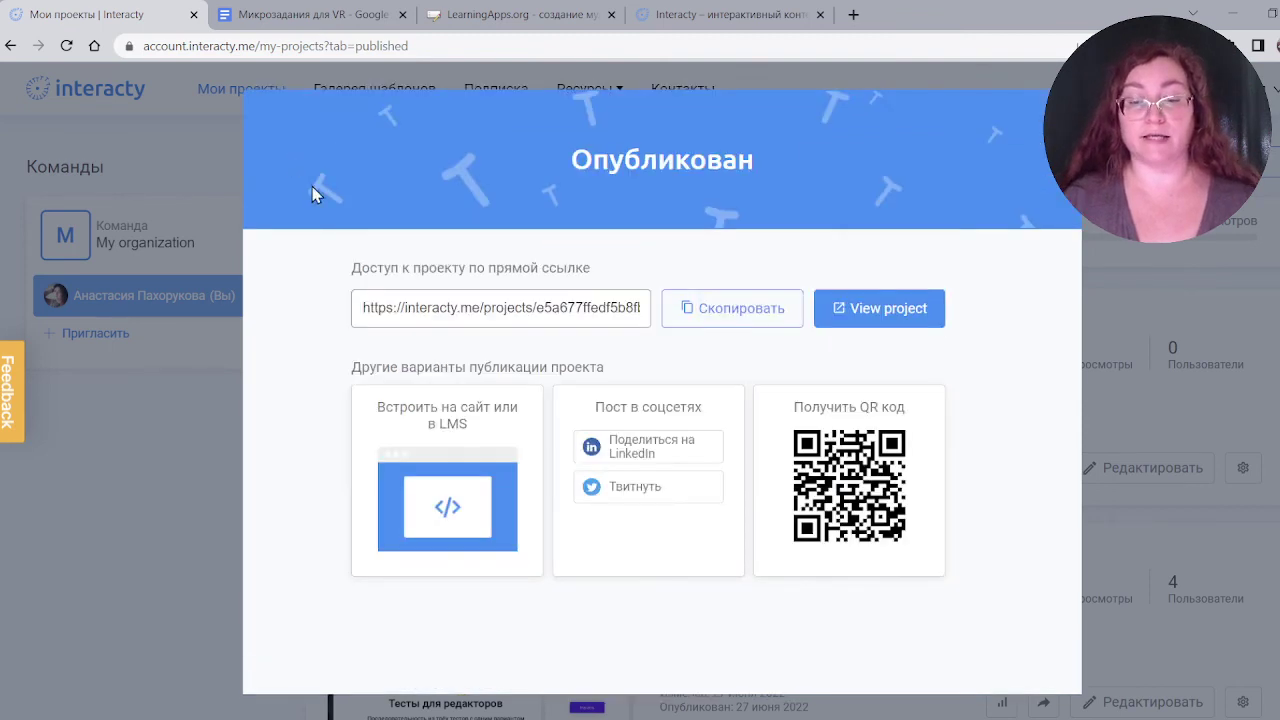
{"action": "left_click", "coordinate": [872, 488]}
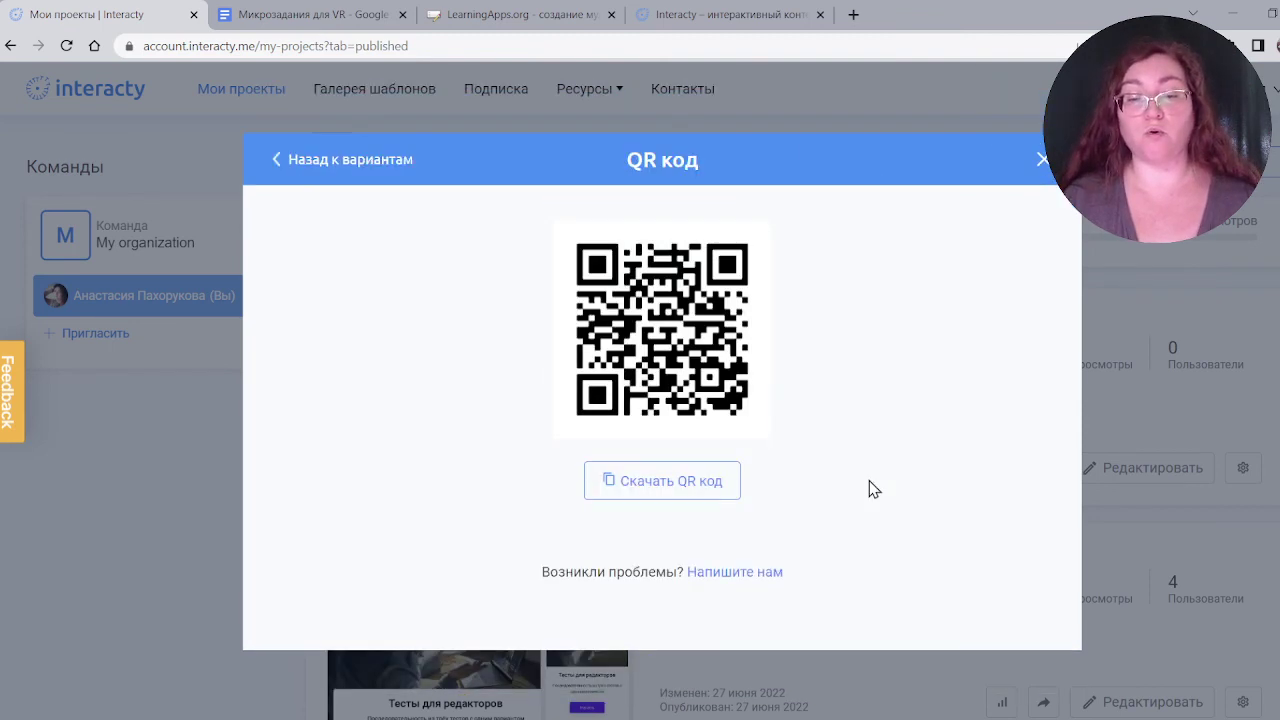
{"action": "left_click", "coordinate": [307, 161]}
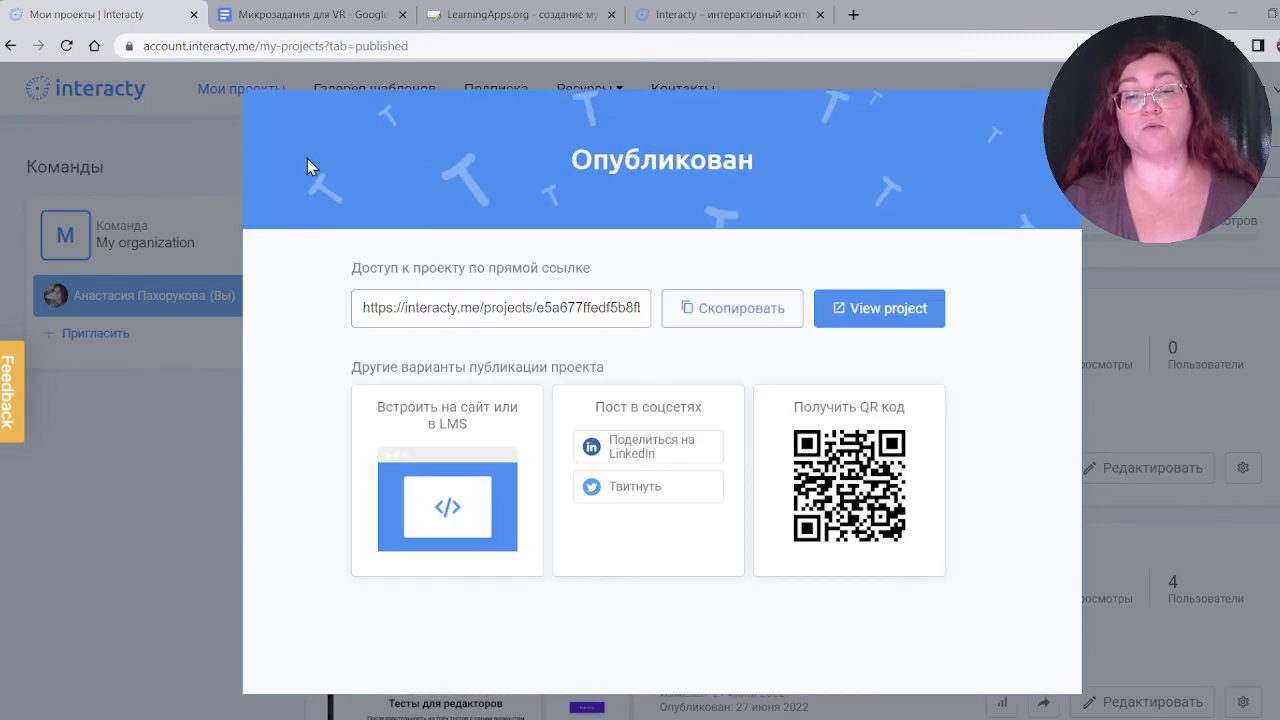
{"action": "left_click", "coordinate": [1062, 106]}
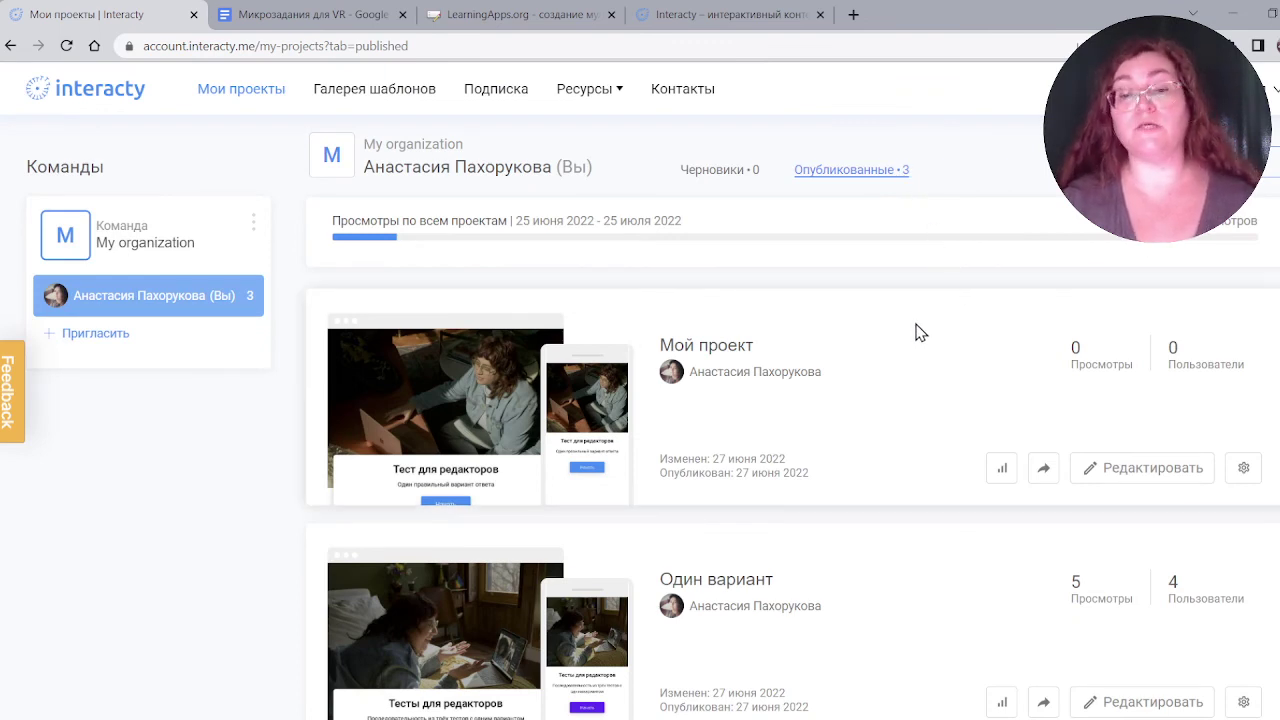
Step: Reopen the published "Мой проект" quiz for editing and mark answer 1 "Редактор" of question 1 as correct
{"action": "left_click", "coordinate": [1140, 468]}
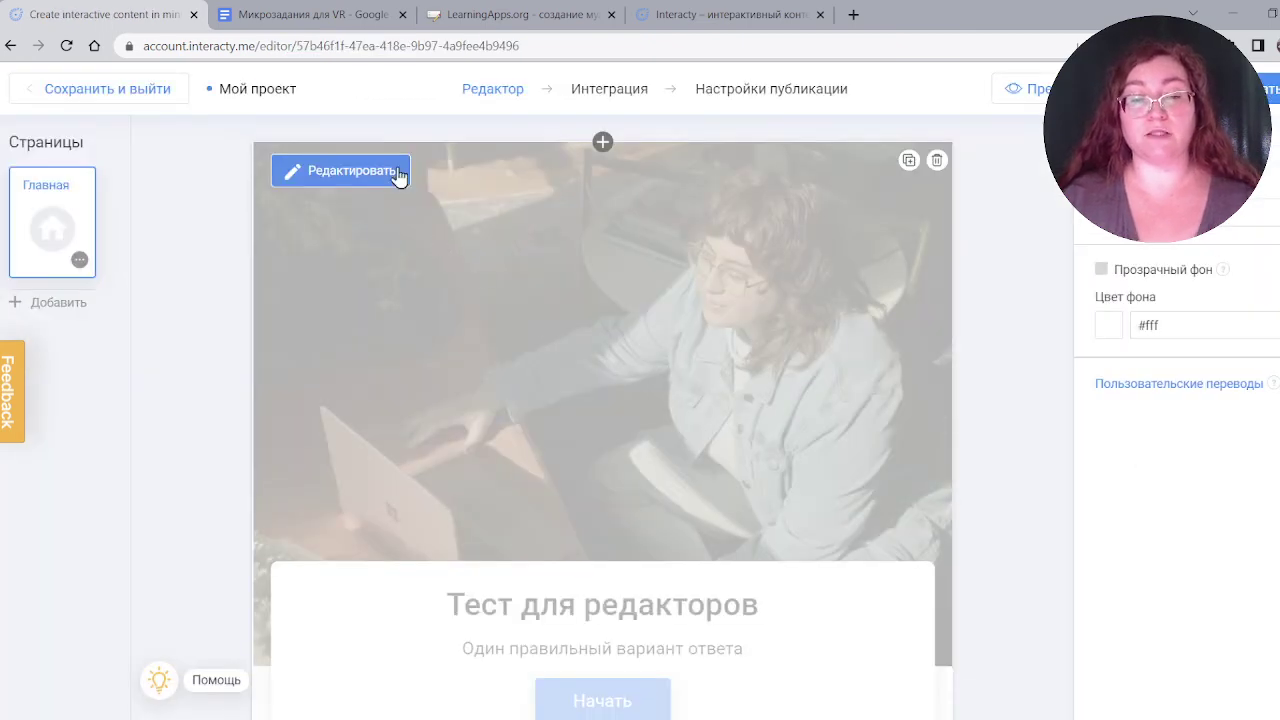
{"action": "left_click", "coordinate": [396, 175]}
{"action": "left_click", "coordinate": [655, 158]}
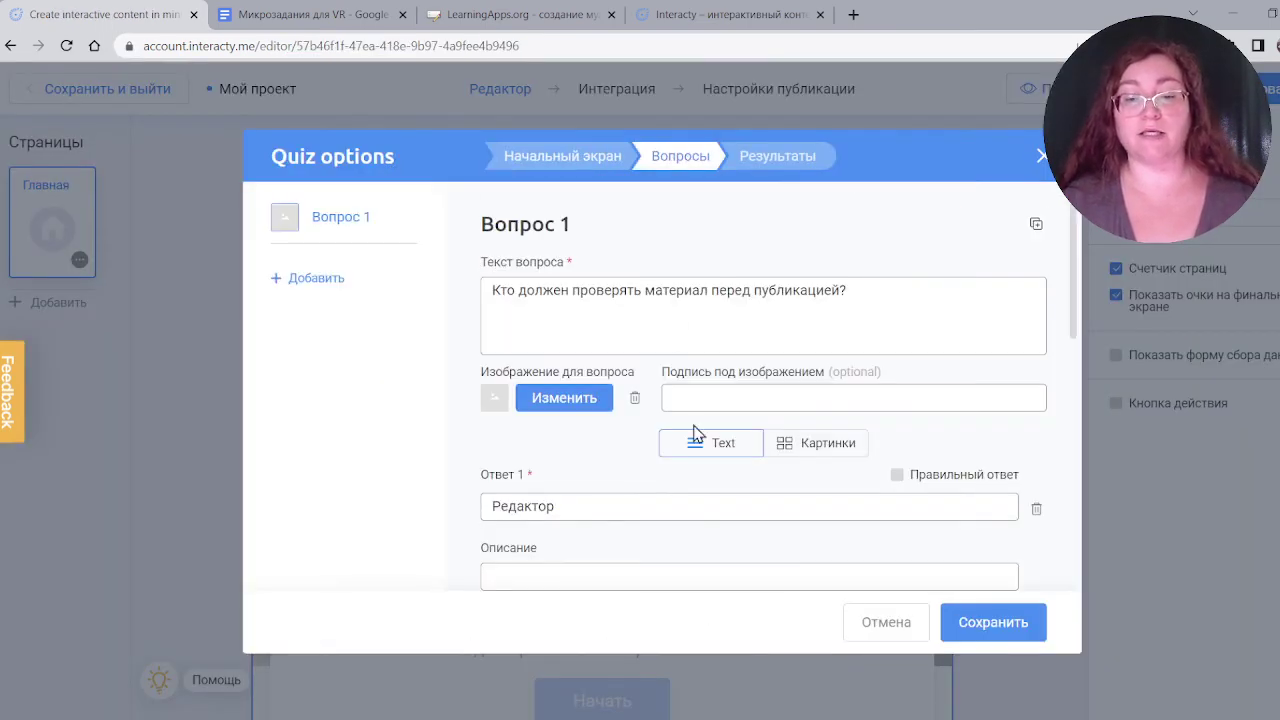
{"action": "scroll", "coordinate": [694, 430], "scroll_direction": "down", "scroll_amount": 1}
{"action": "left_click", "coordinate": [896, 376]}
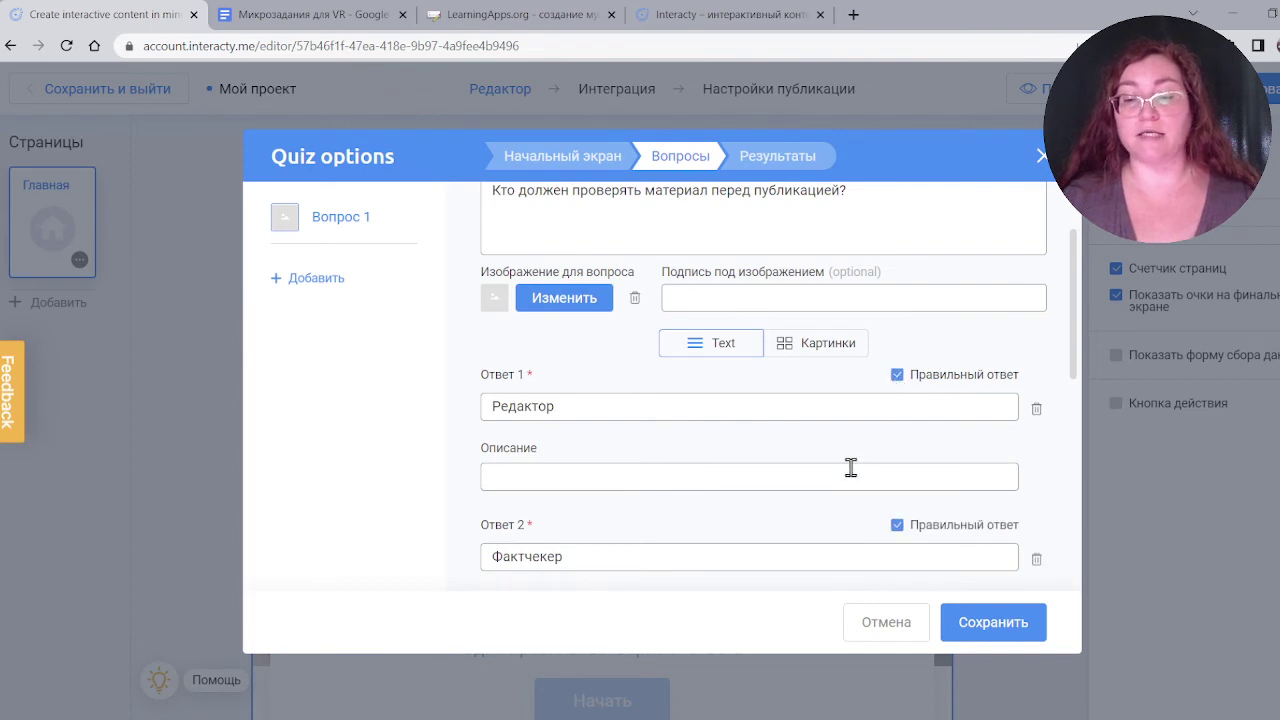
Step: Mark answer 4 "Журналист" as correct too, save the quiz options and republish the project
{"action": "scroll", "coordinate": [849, 466], "scroll_direction": "down", "scroll_amount": 2}
{"action": "scroll", "coordinate": [850, 467], "scroll_direction": "down", "scroll_amount": 1}
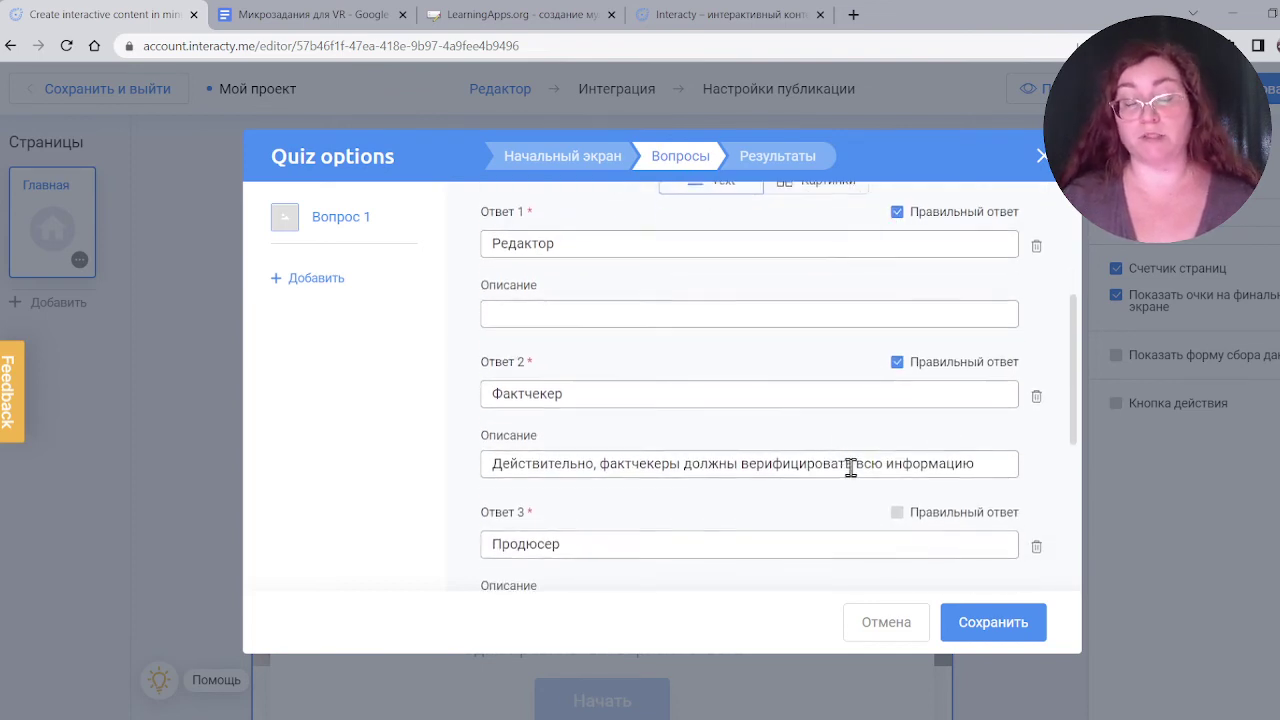
{"action": "scroll", "coordinate": [850, 467], "scroll_direction": "down", "scroll_amount": 1}
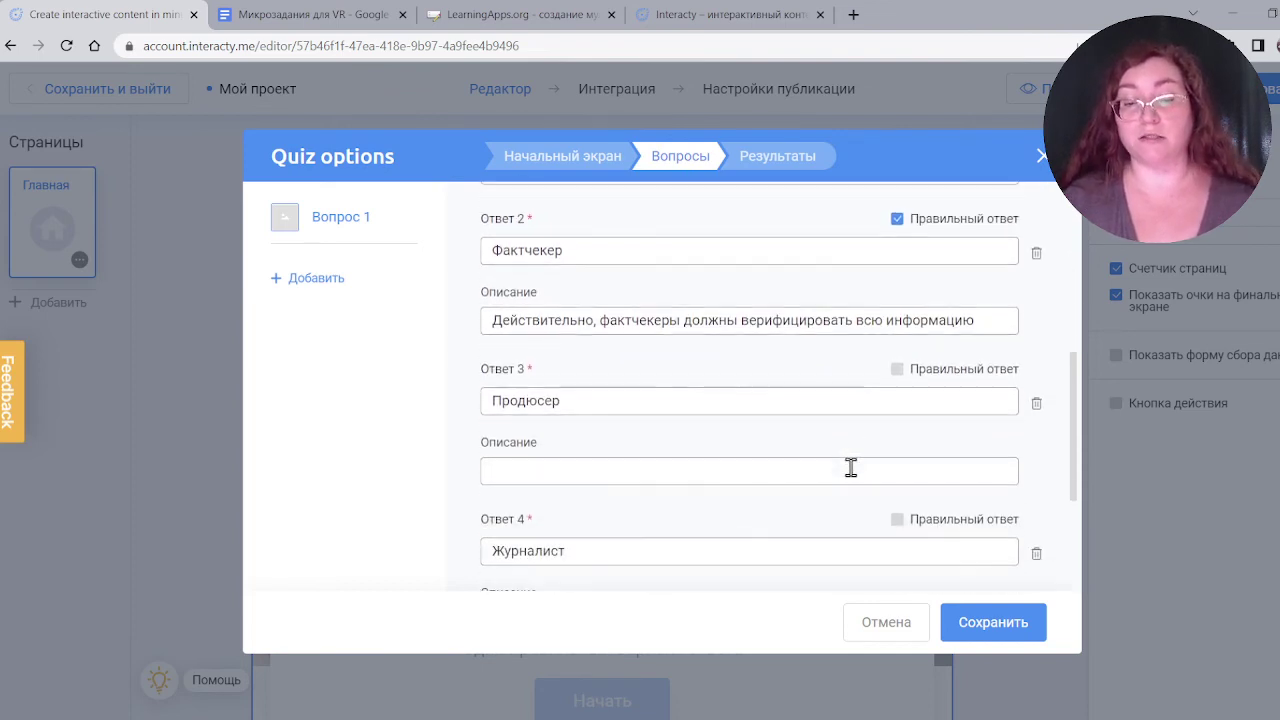
{"action": "left_click", "coordinate": [898, 520]}
{"action": "scroll", "coordinate": [900, 525], "scroll_direction": "down", "scroll_amount": 1}
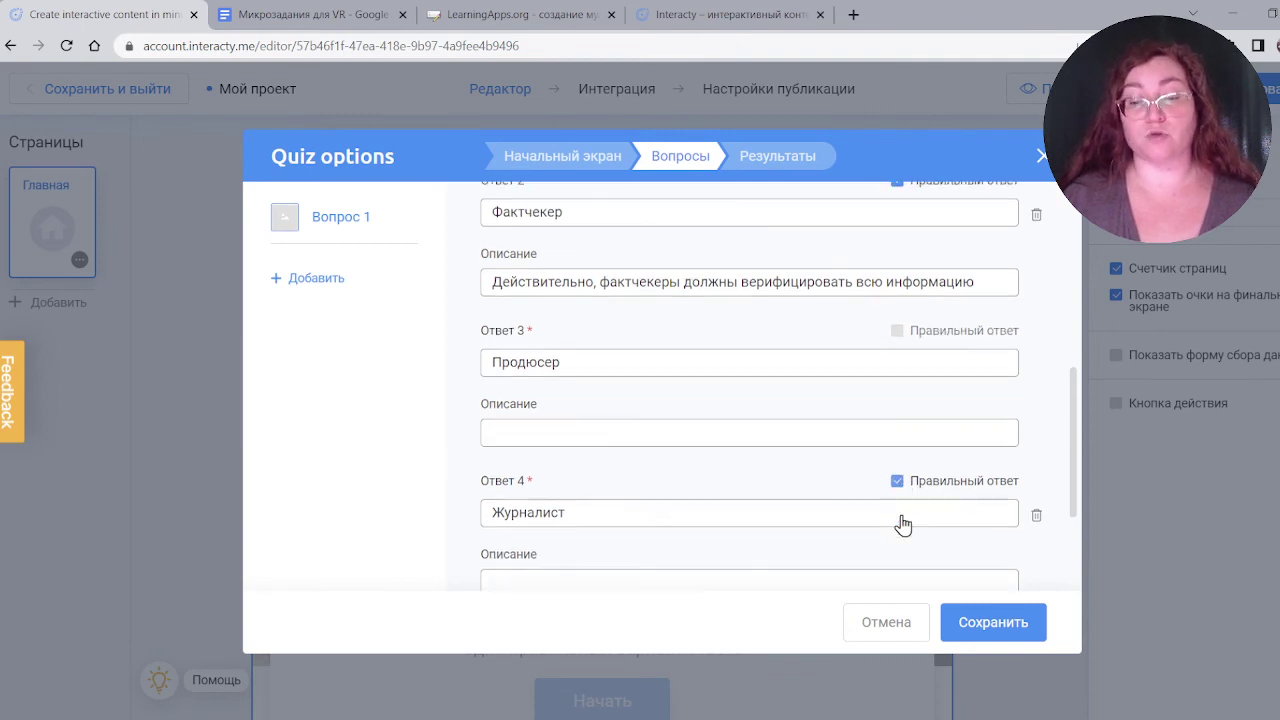
{"action": "left_click", "coordinate": [1006, 630]}
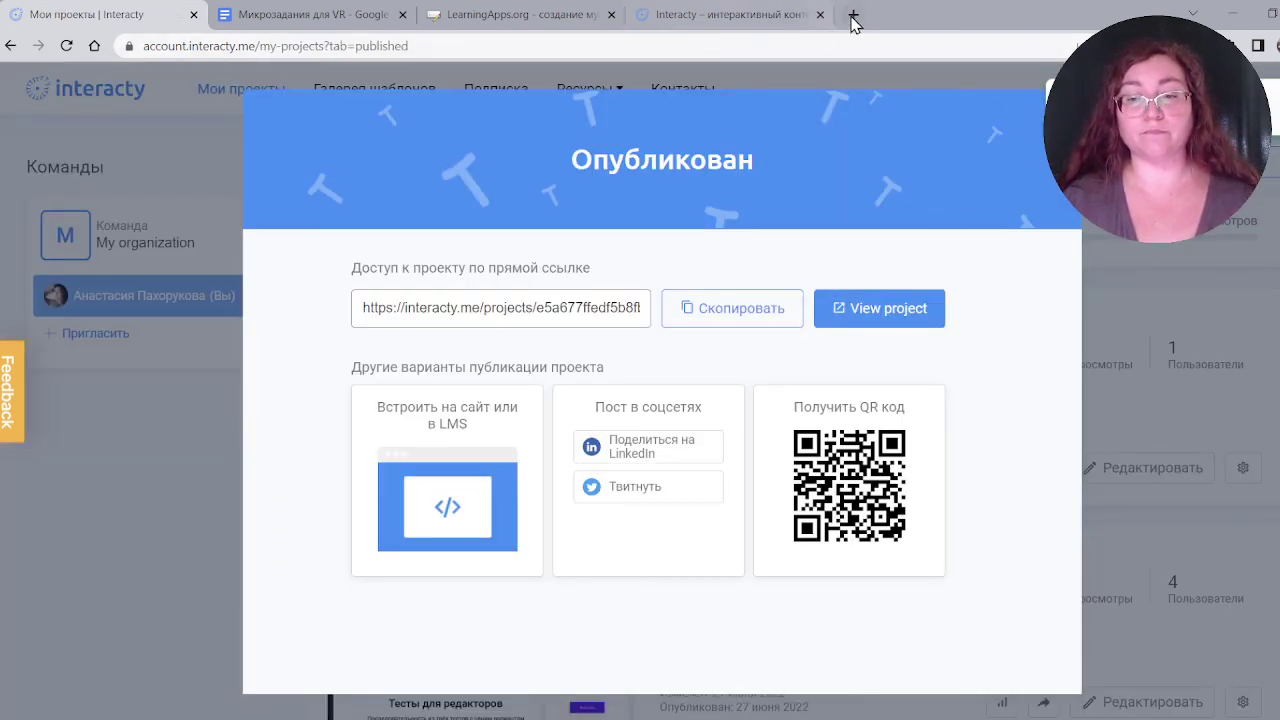
Step: Reload the published quiz from its direct link, start it, answer question 1 with "Редактор" and check which answers are marked correct
{"action": "left_click", "coordinate": [738, 18]}
{"action": "left_click", "coordinate": [718, 40]}
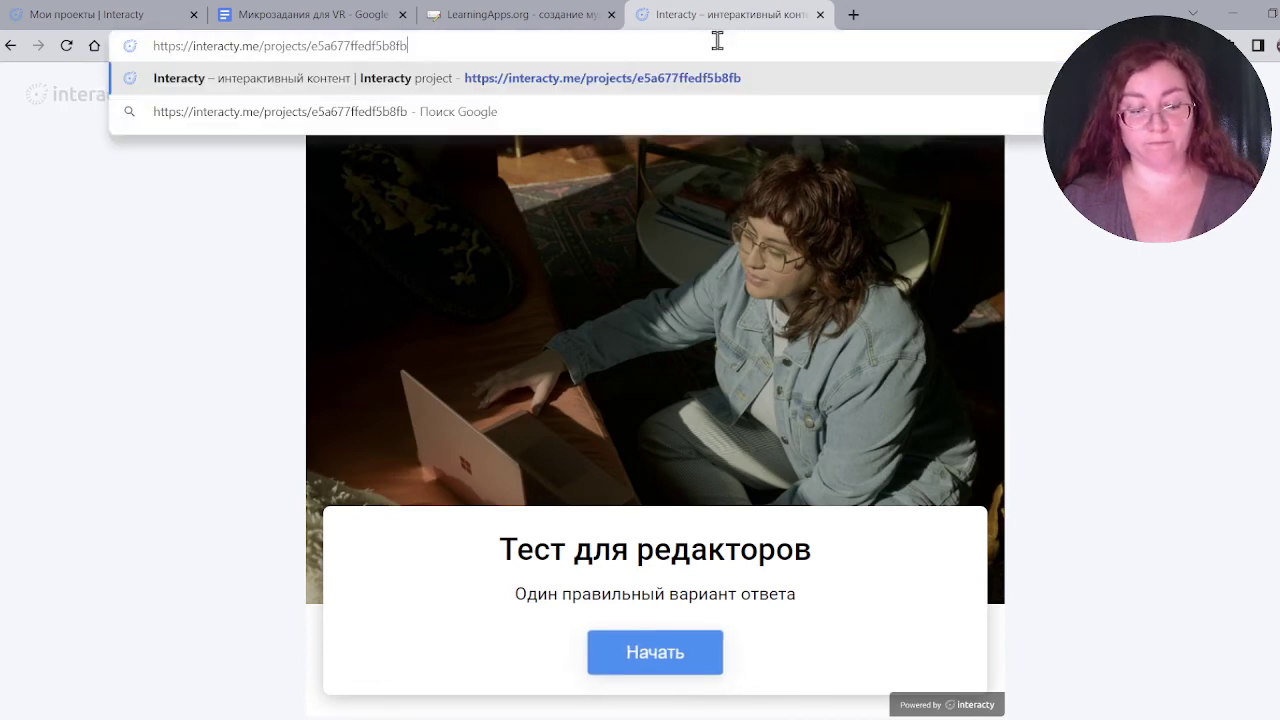
{"action": "key", "text": "Return"}
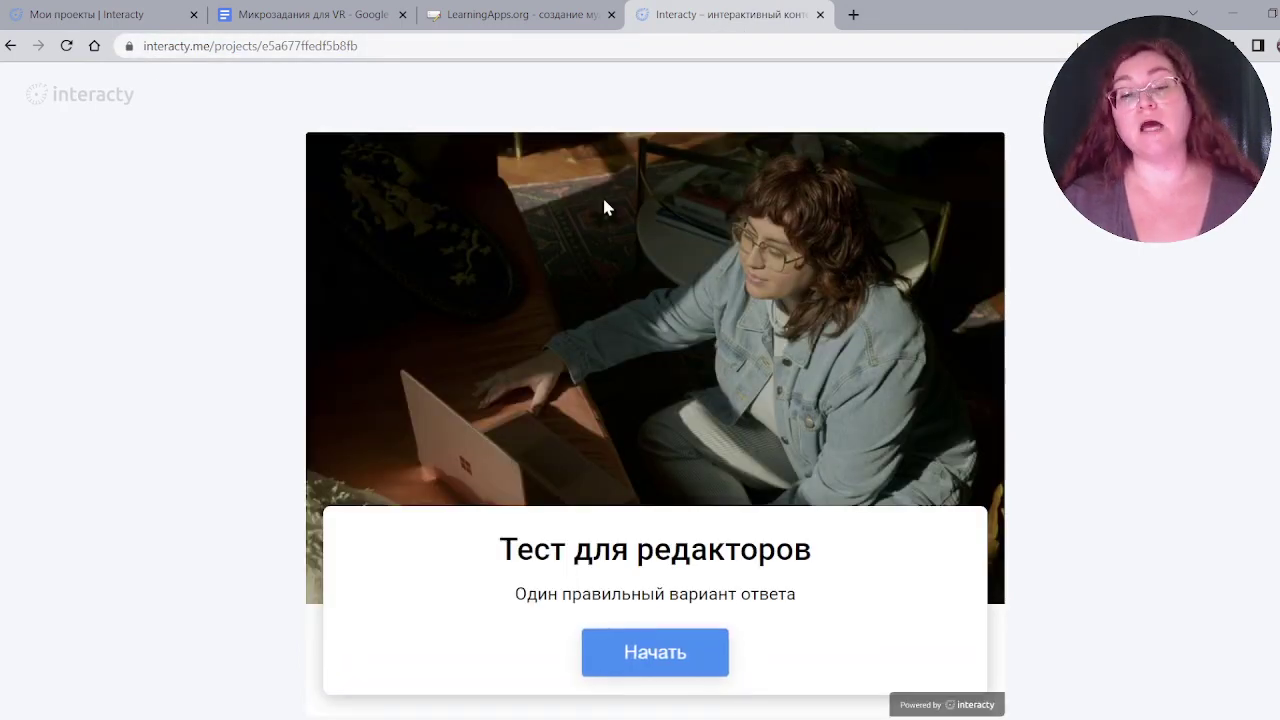
{"action": "left_click", "coordinate": [660, 651]}
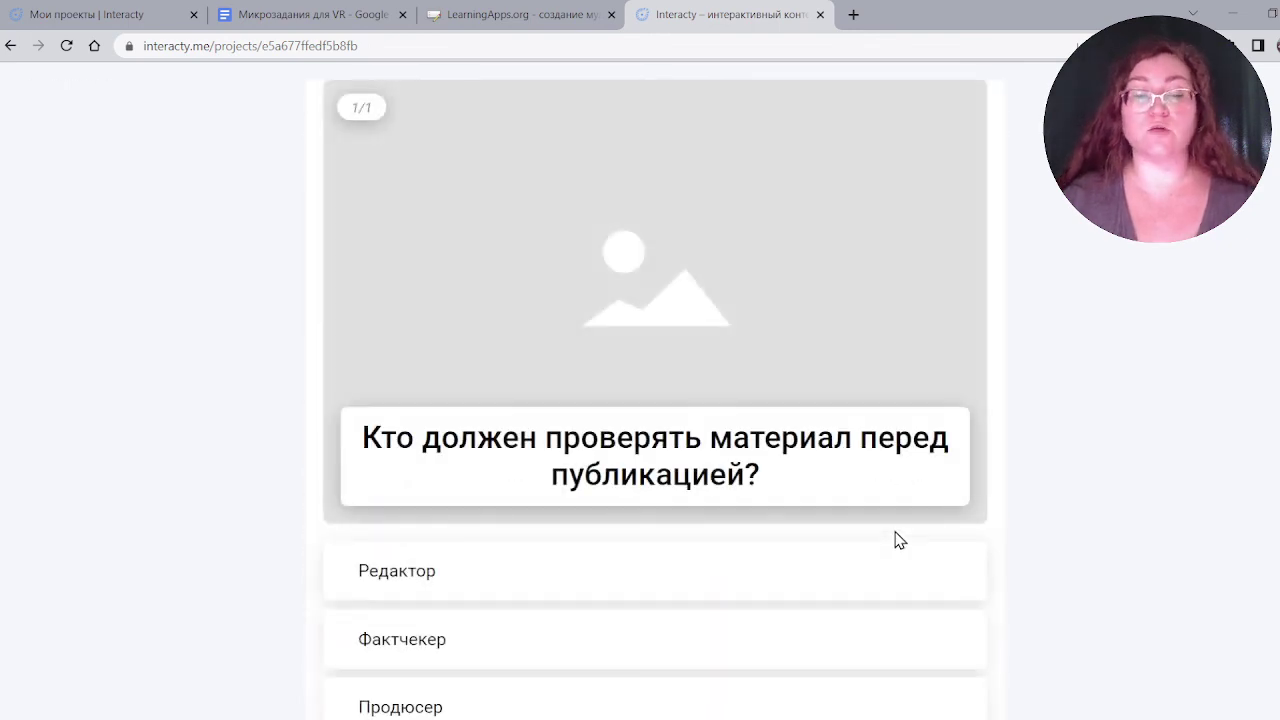
{"action": "scroll", "coordinate": [894, 537], "scroll_direction": "down", "scroll_amount": 1}
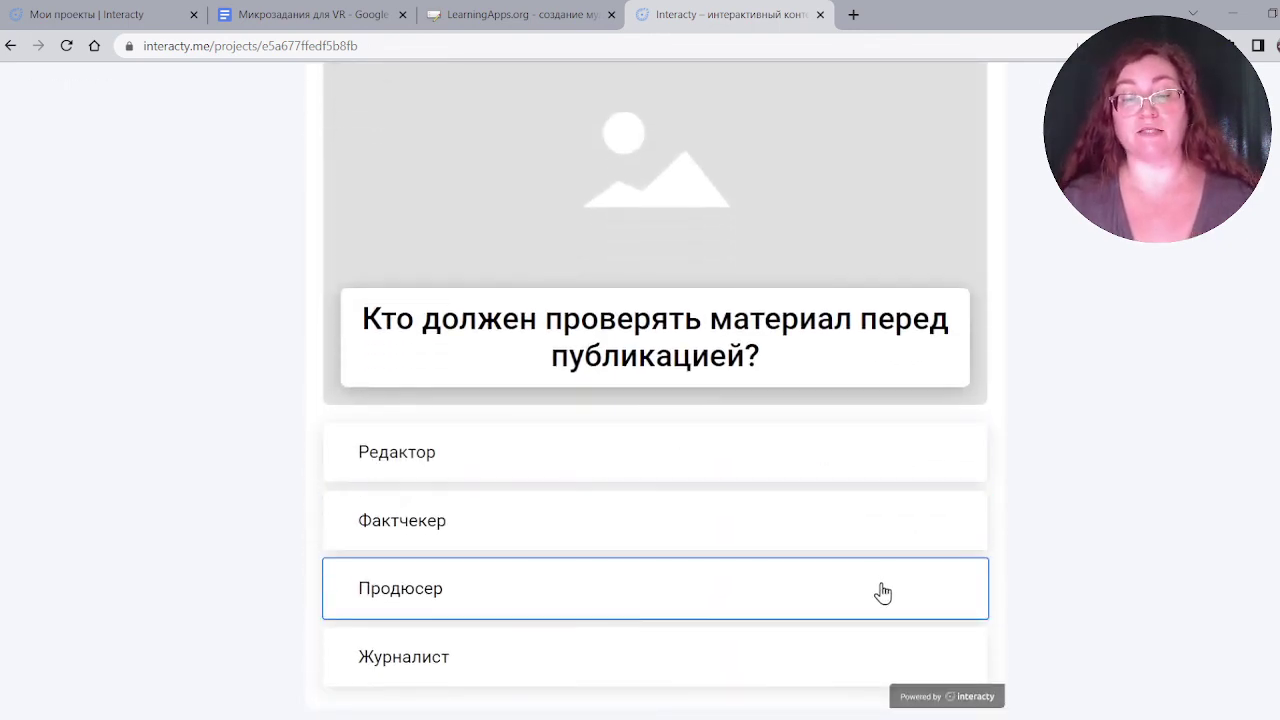
{"action": "left_click", "coordinate": [640, 465]}
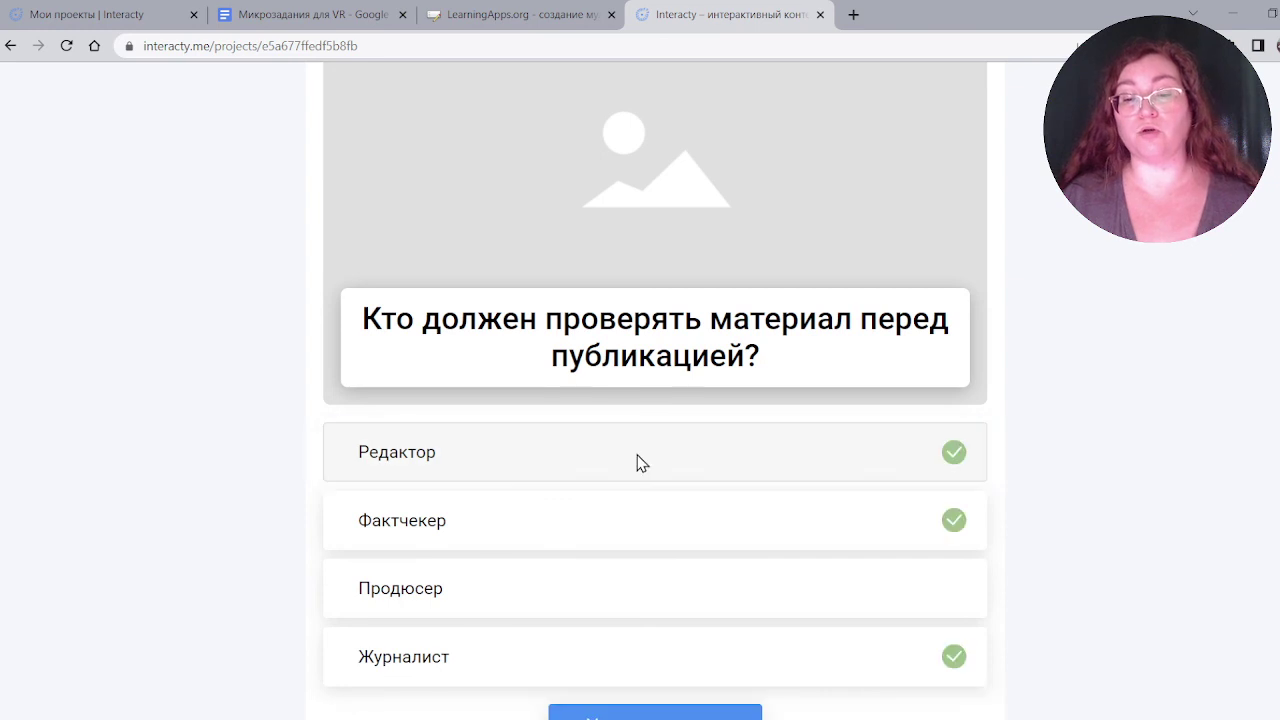
{"action": "scroll", "coordinate": [640, 463], "scroll_direction": "down", "scroll_amount": 1}
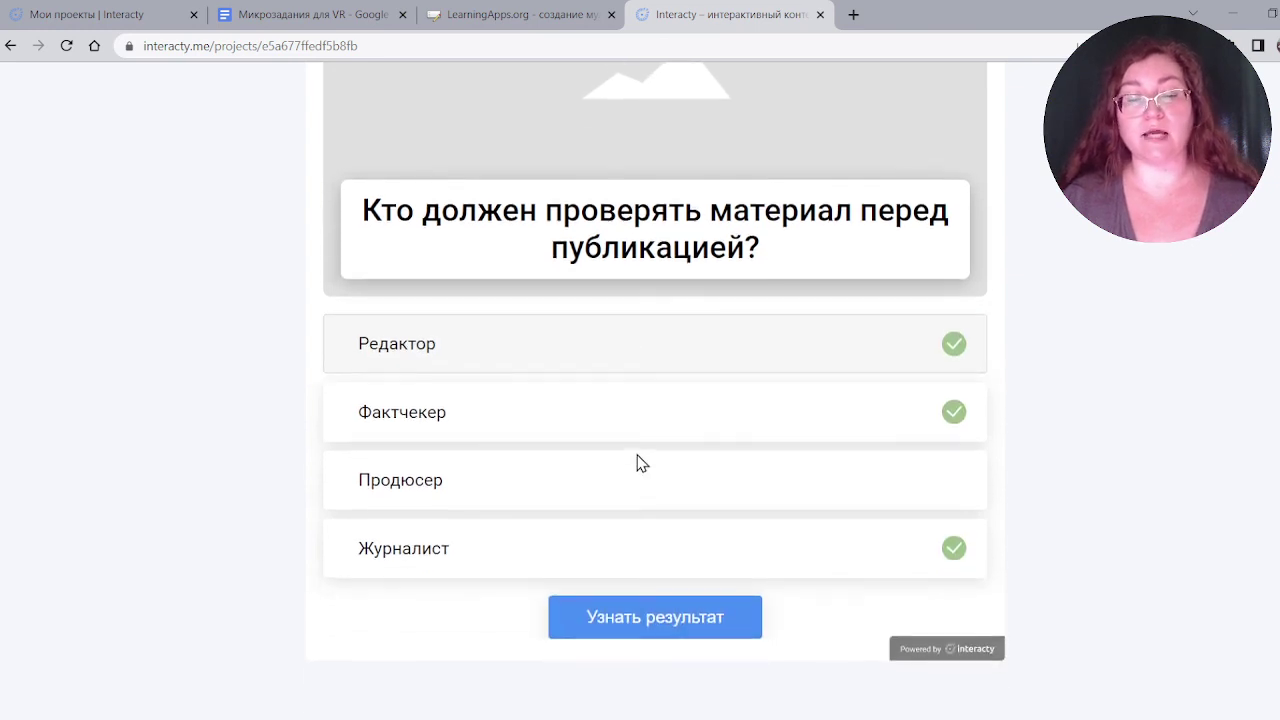
{"action": "scroll", "coordinate": [703, 412], "scroll_direction": "up", "scroll_amount": 1}
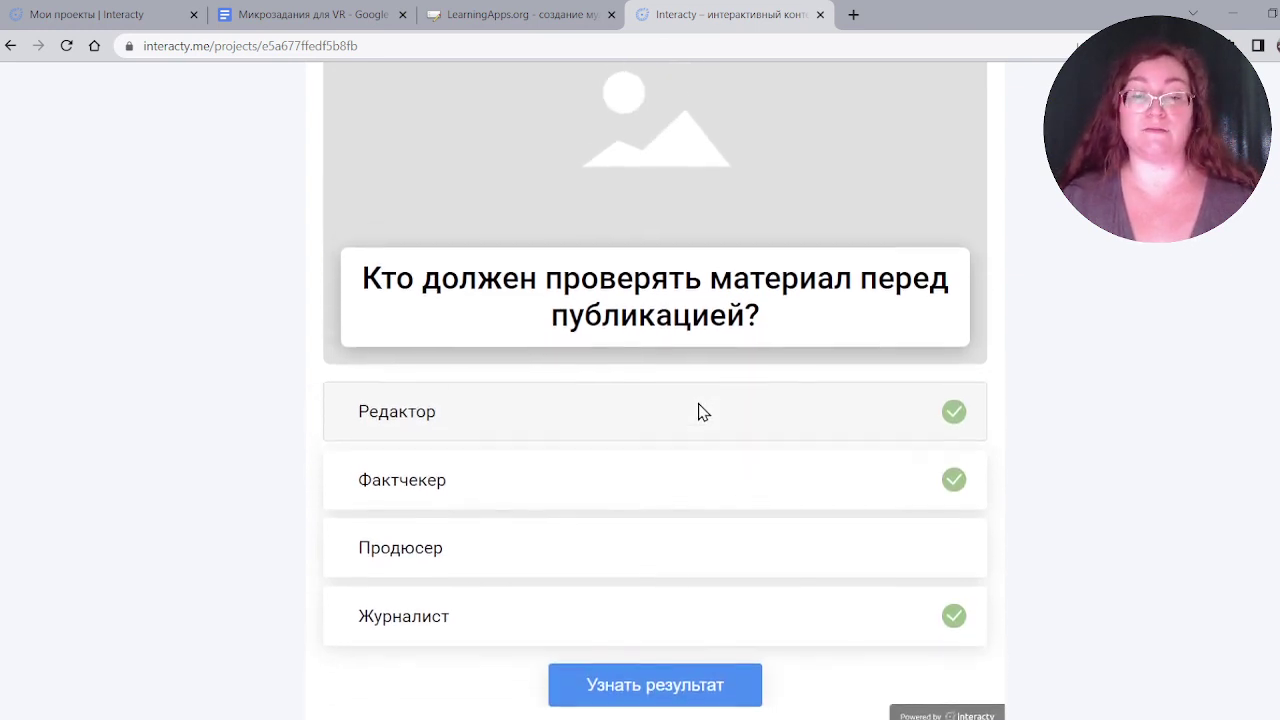